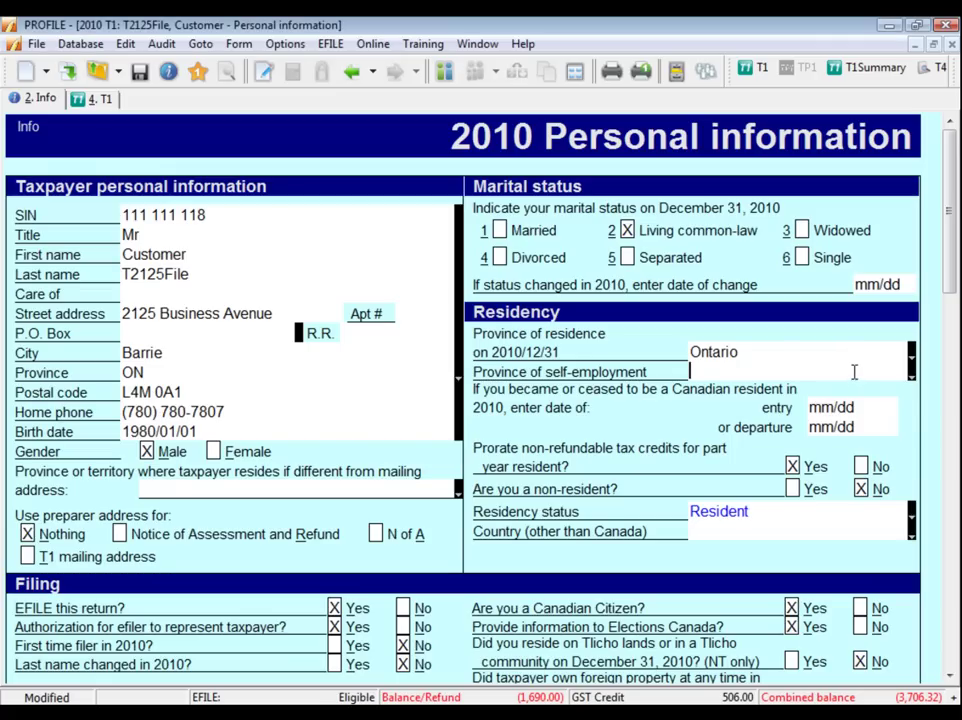
# Set the province of self-employment to Ontario and open the T2125 form
pyautogui.click(916, 377)
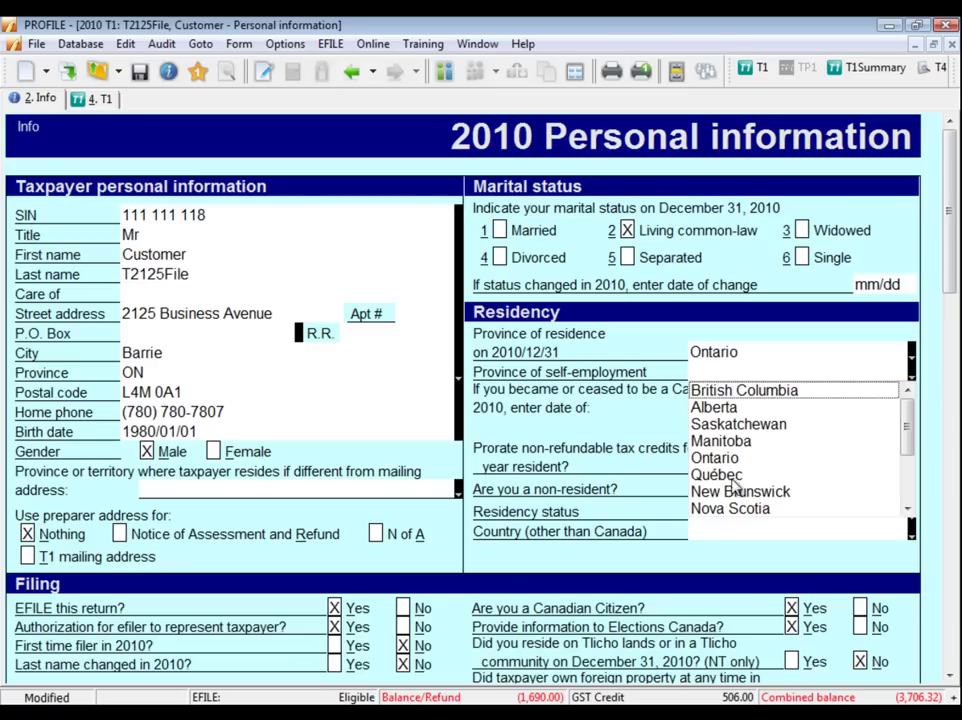
pyautogui.click(740, 457)
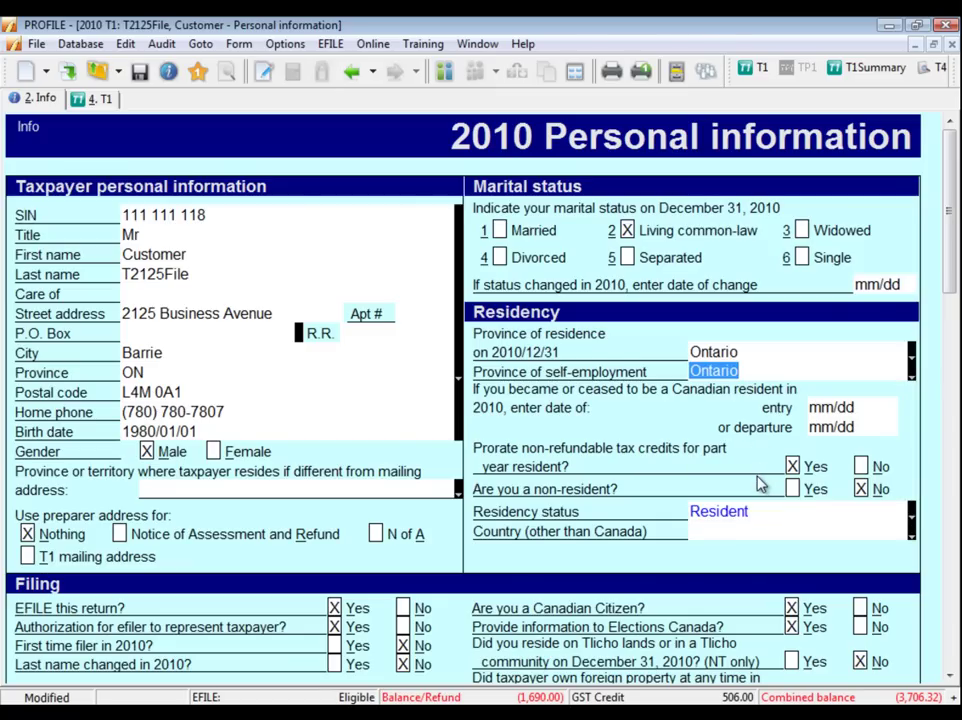
pyautogui.press('F4')
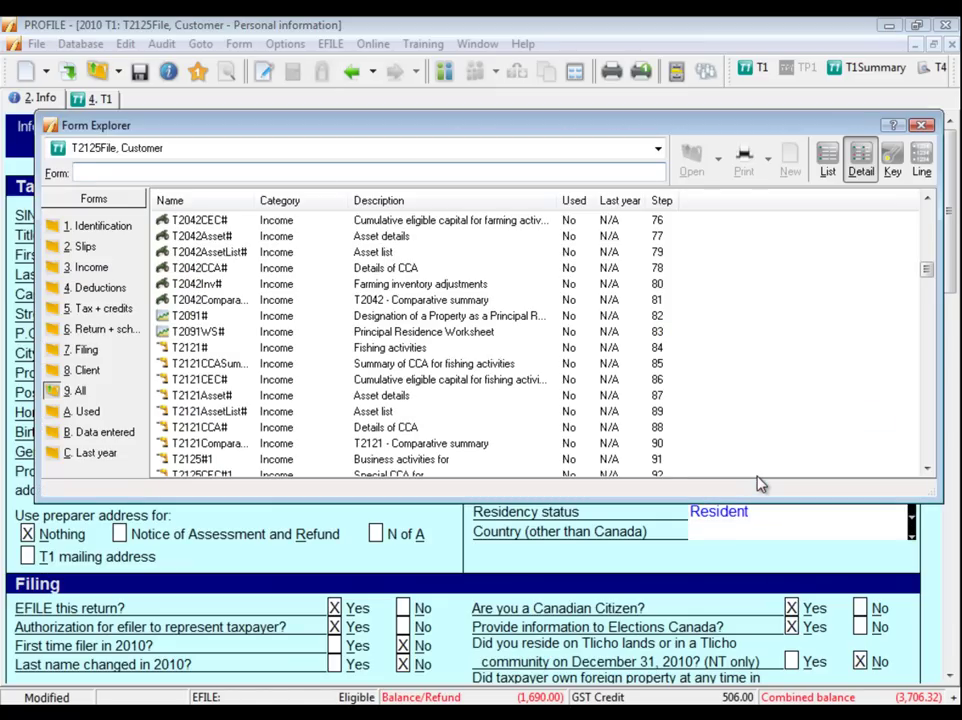
pyautogui.write('t2125')
pyautogui.press('Return')
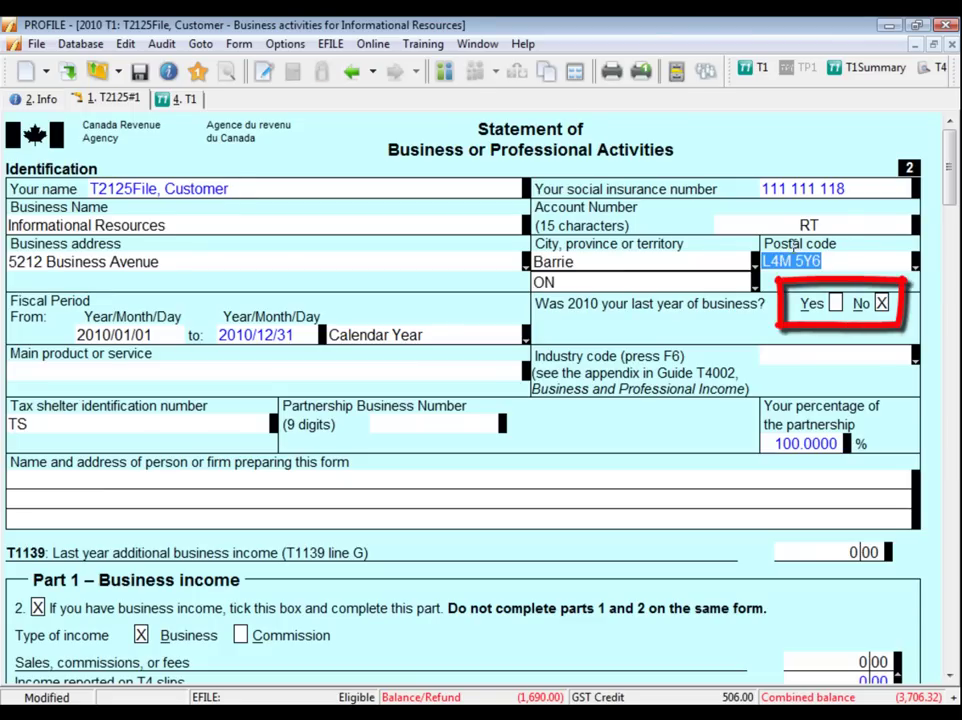
# In the Identification section, answer No to last year of business and enter main product "Instructional Videos" and industry code 221000
pyautogui.click(840, 304)
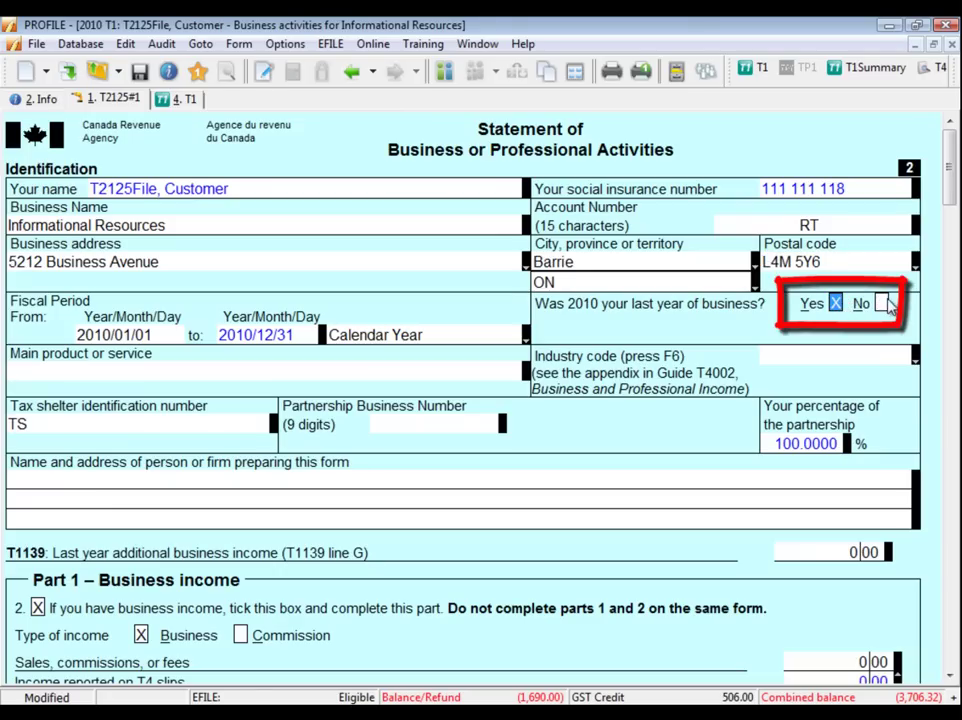
pyautogui.click(884, 303)
pyautogui.click(452, 371)
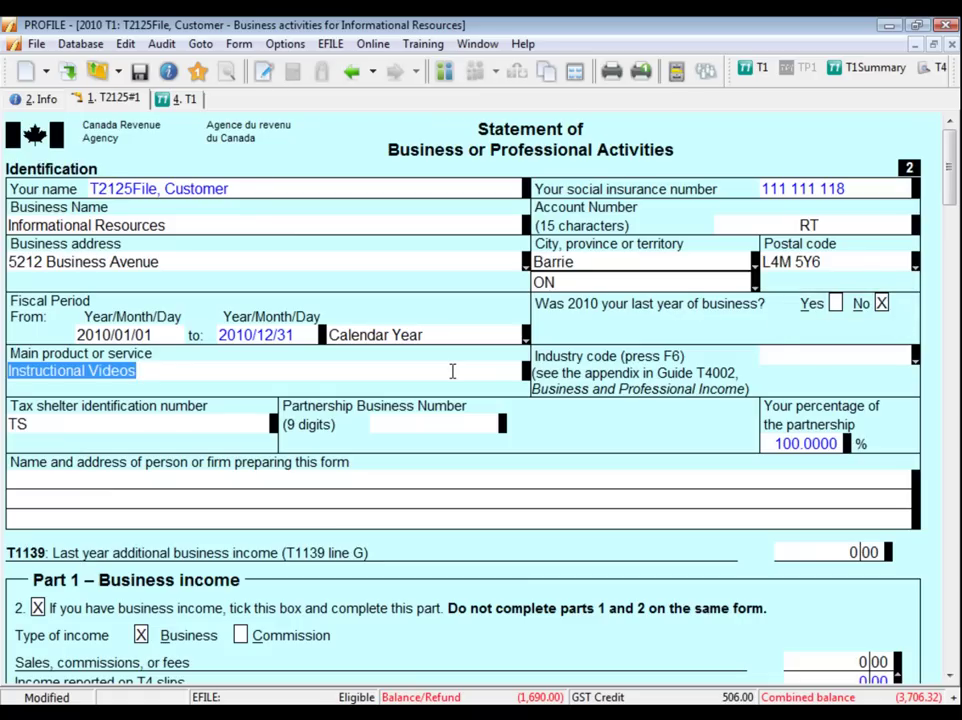
pyautogui.click(781, 362)
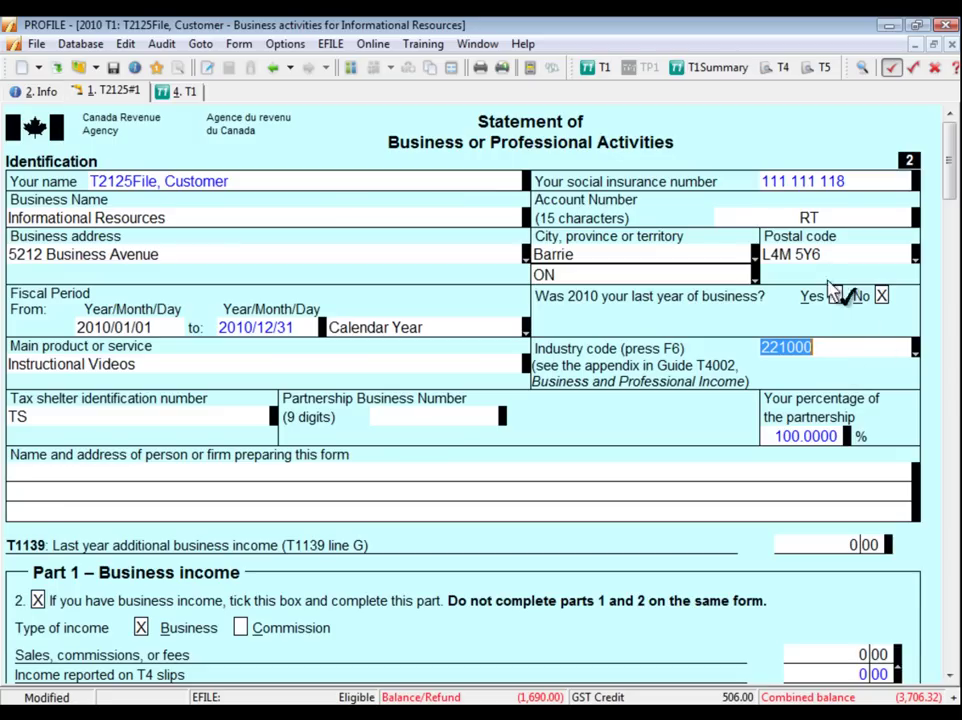
# Add review marks to the account number, tax shelter identification number and partnership business number fields
pyautogui.click(770, 218)
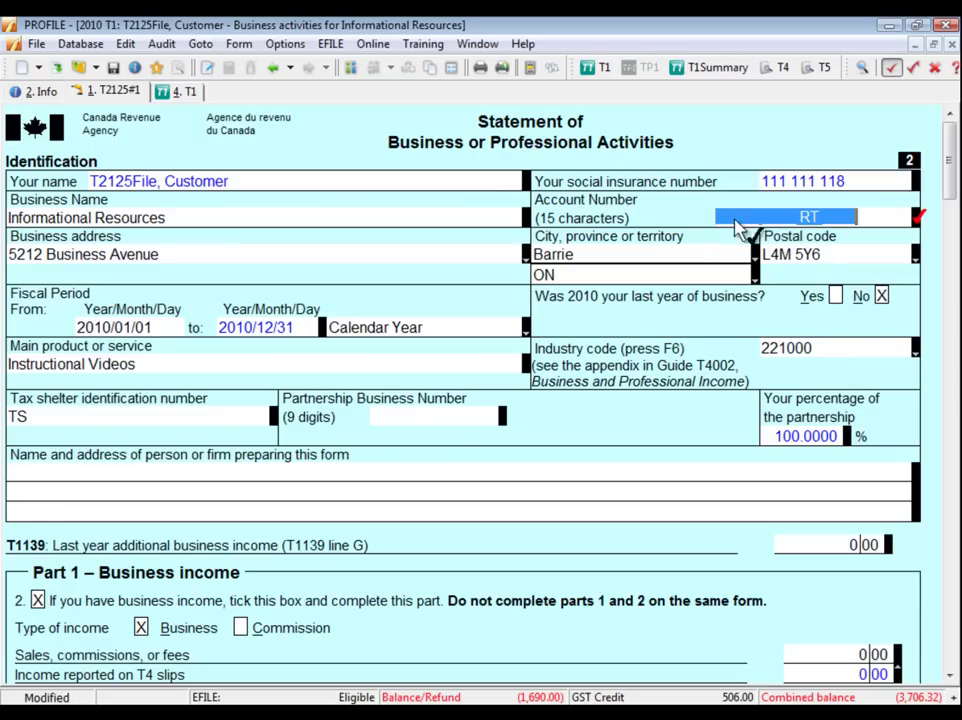
pyautogui.click(242, 418)
pyautogui.click(420, 418)
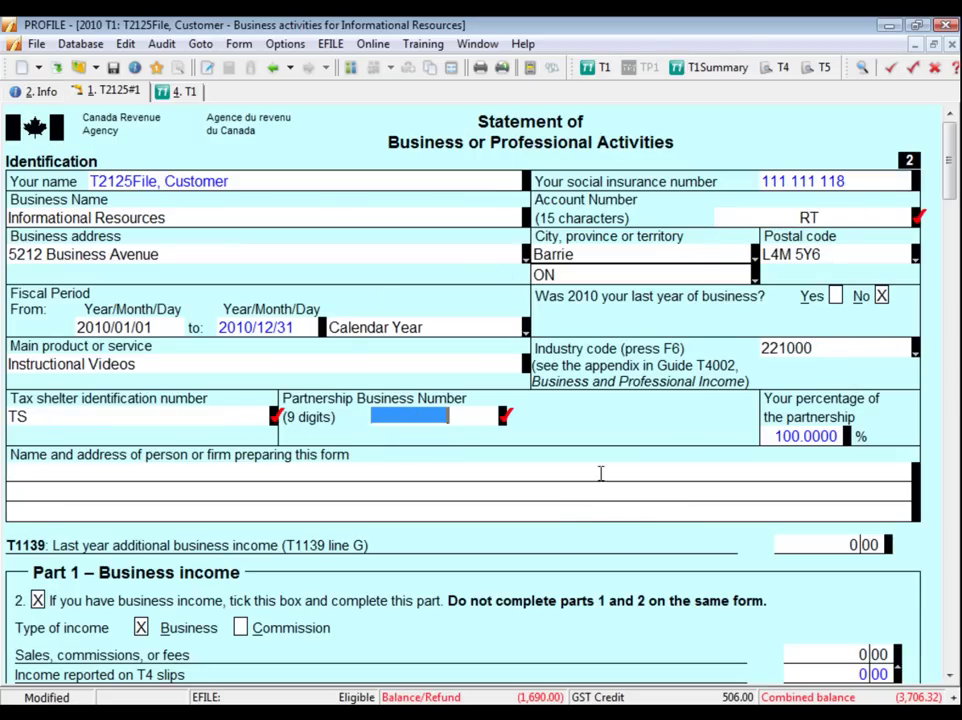
# In Details of other partners, assign 25% each to the spouse and a second partner, and enter the second partner's name, SIN and address
pyautogui.click(805, 436)
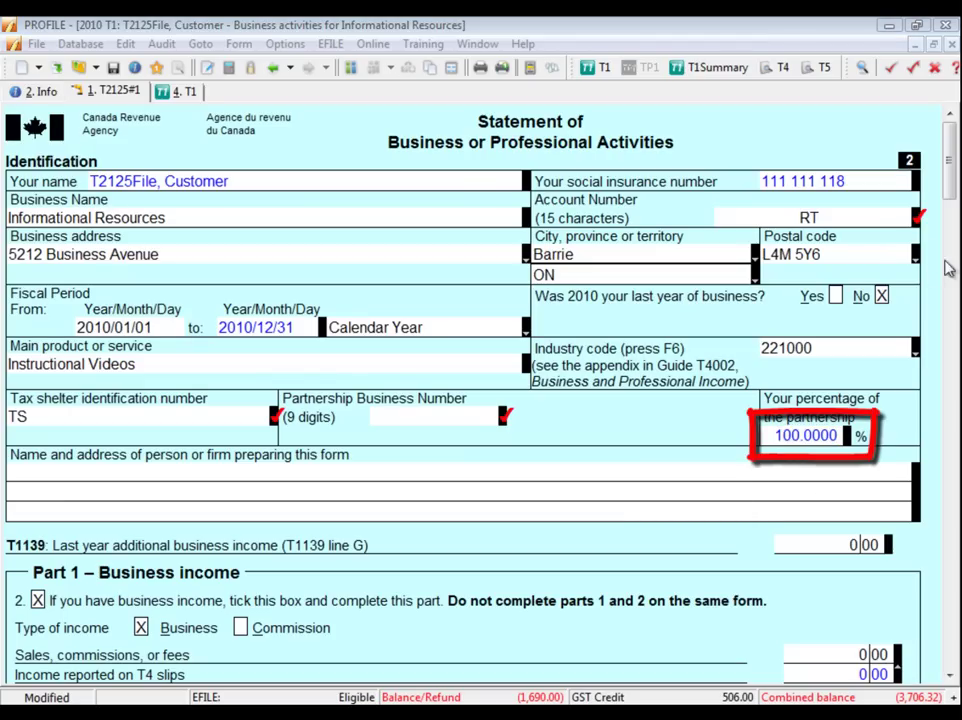
pyautogui.moveTo(947, 152)
pyautogui.mouseDown()
pyautogui.moveTo(947, 375)
pyautogui.moveTo(925, 687)
pyautogui.mouseUp()
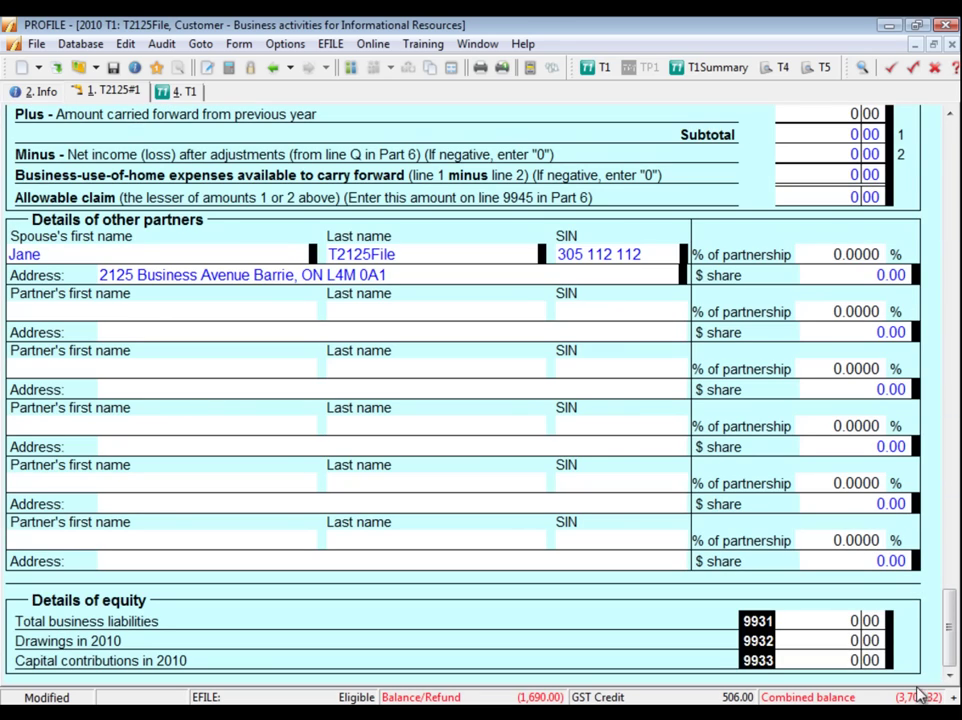
pyautogui.click(836, 256)
pyautogui.write('25')
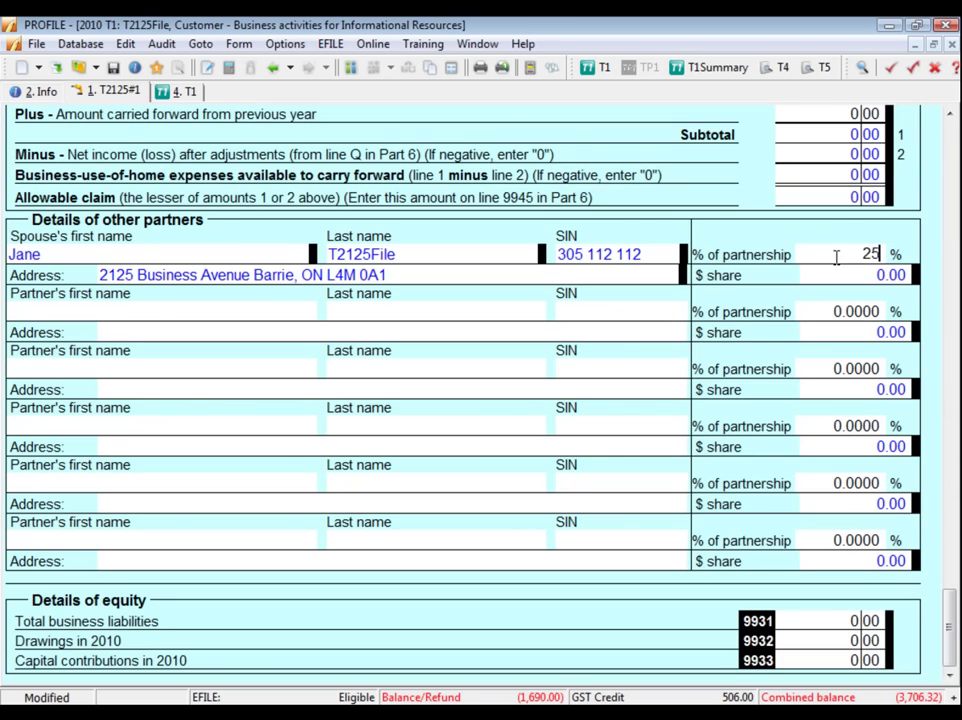
pyautogui.click(858, 313)
pyautogui.write('25')
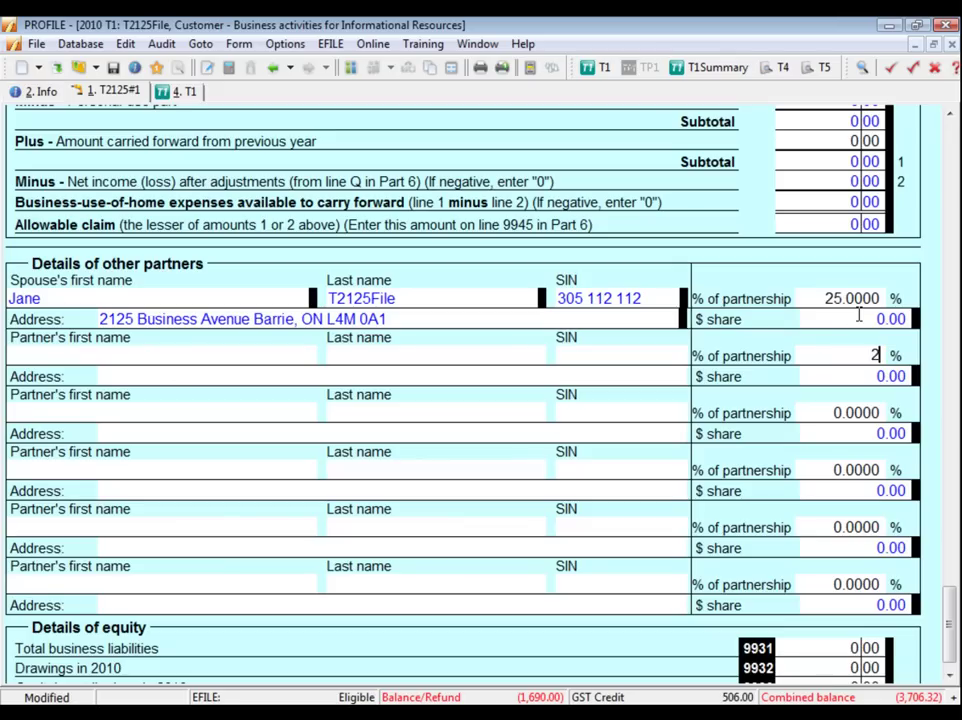
pyautogui.click(187, 360)
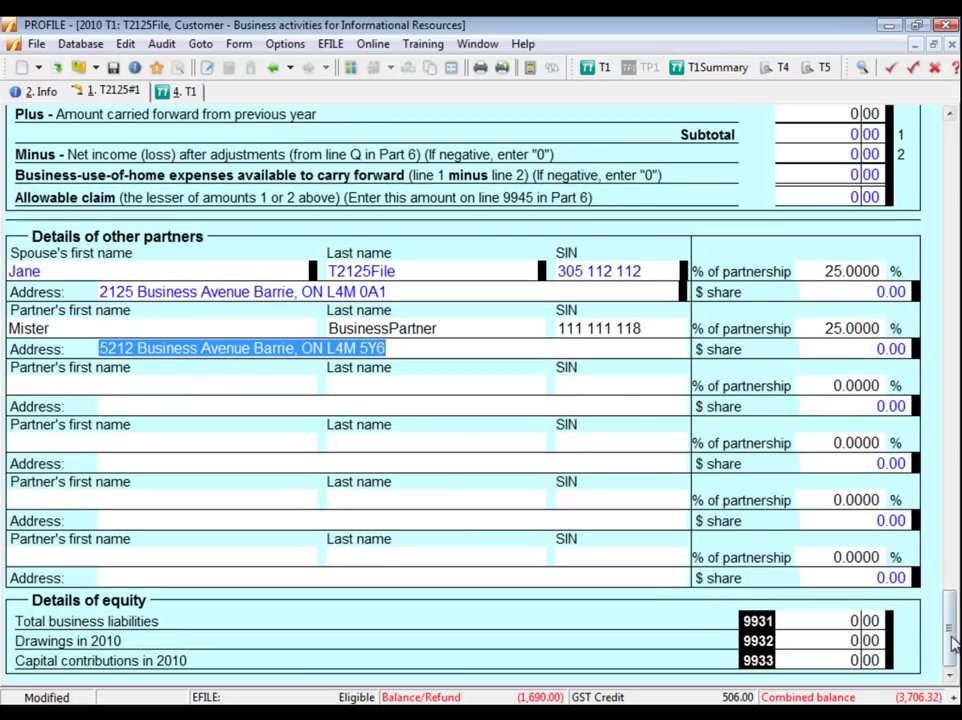
# Check the taxpayer's percentage of the partnership in the Identification section
pyautogui.click(950, 550)
pyautogui.moveTo(950, 551); pyautogui.dragTo(930, 173)
pyautogui.click(814, 436)
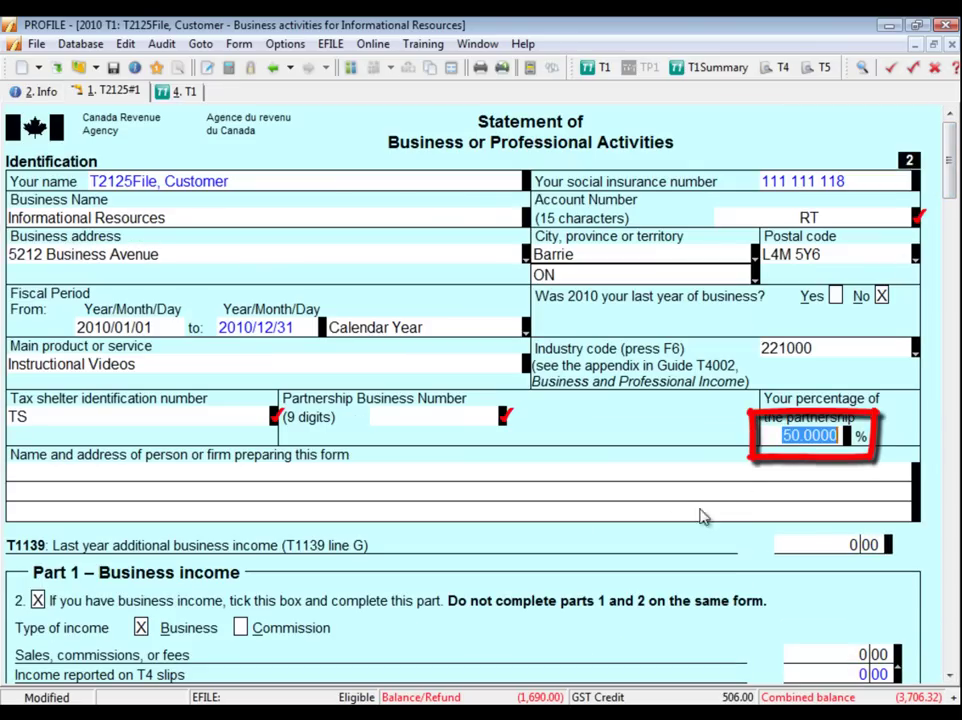
pyautogui.click(677, 482)
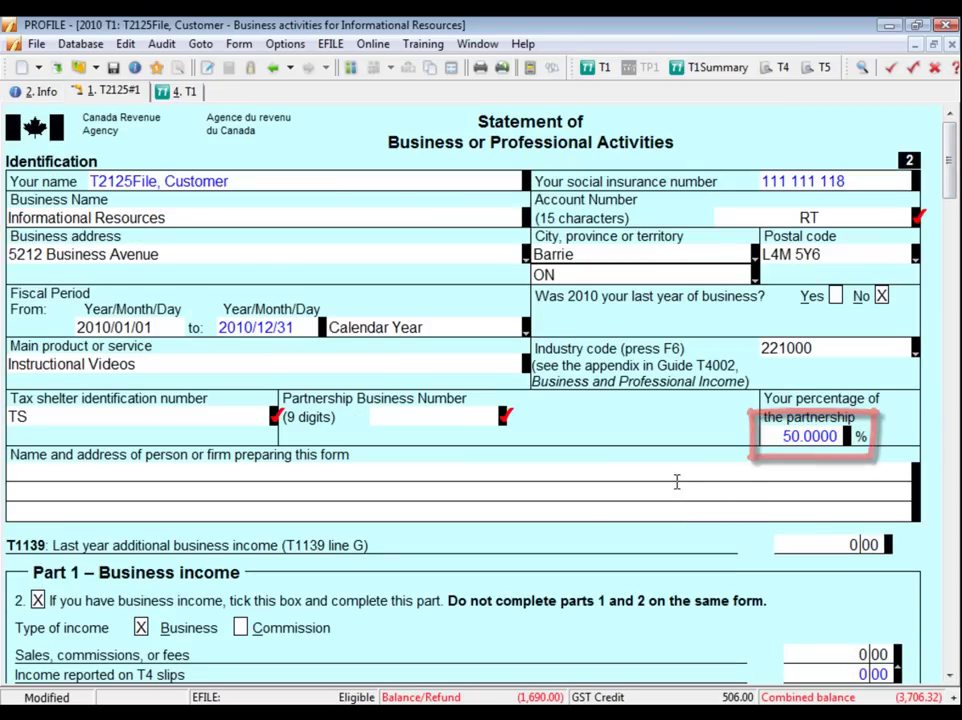
# Enter 50,000 for sales, commissions, or fees in Part 1 – Business income
pyautogui.moveTo(952, 172); pyautogui.dragTo(950, 216)
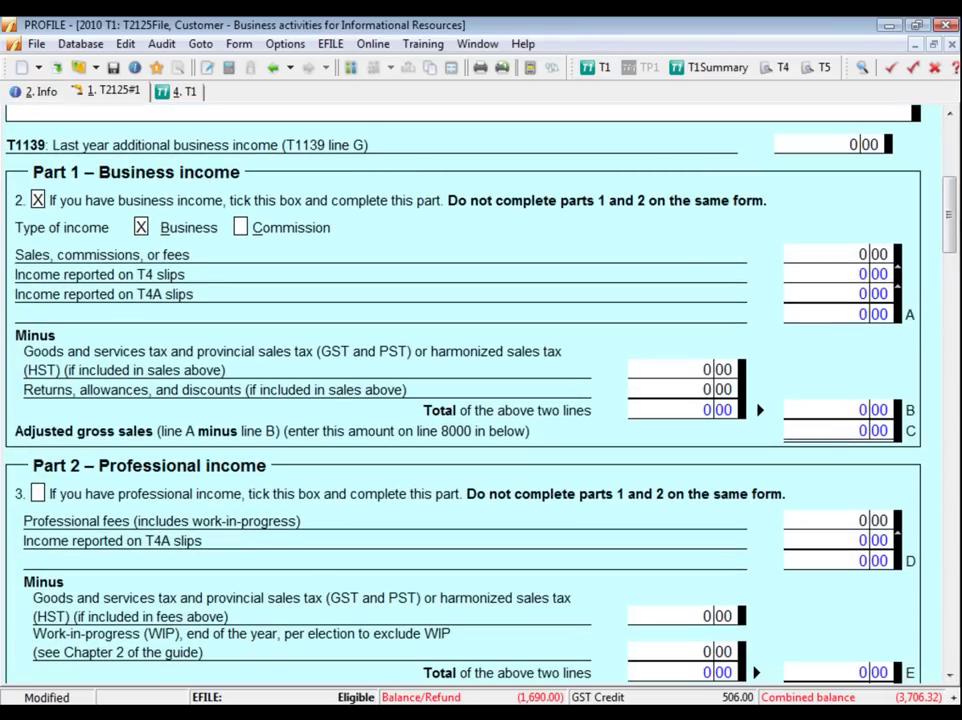
pyautogui.click(782, 253)
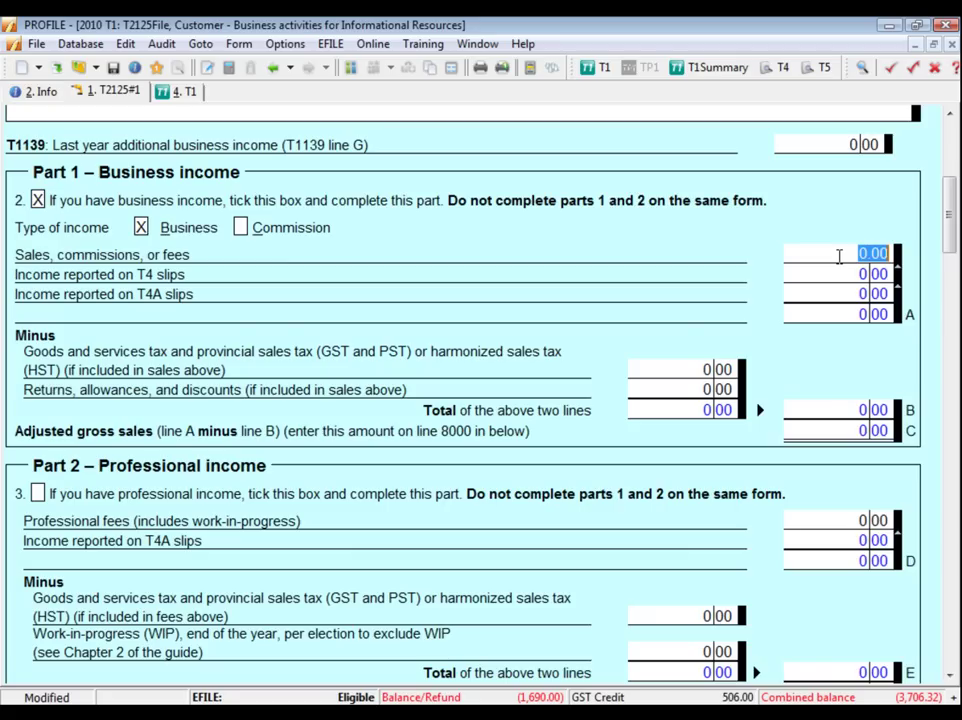
pyautogui.write('50000')
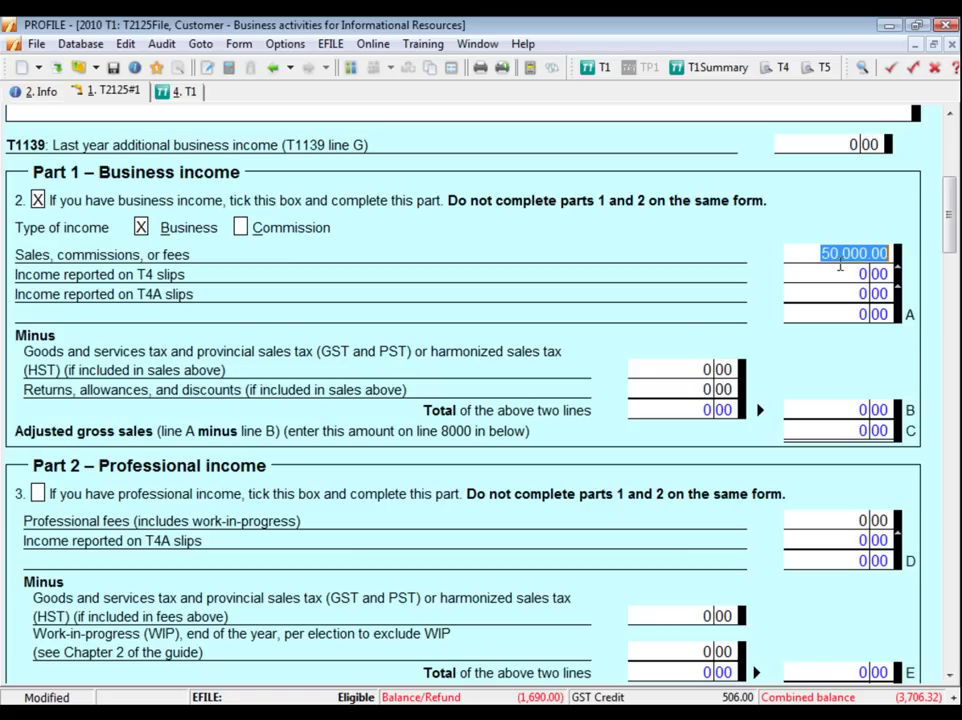
# Add a "Client List" income line of 2,000 in Part 3 – Gross business or professional income
pyautogui.moveTo(952, 210); pyautogui.dragTo(952, 280)
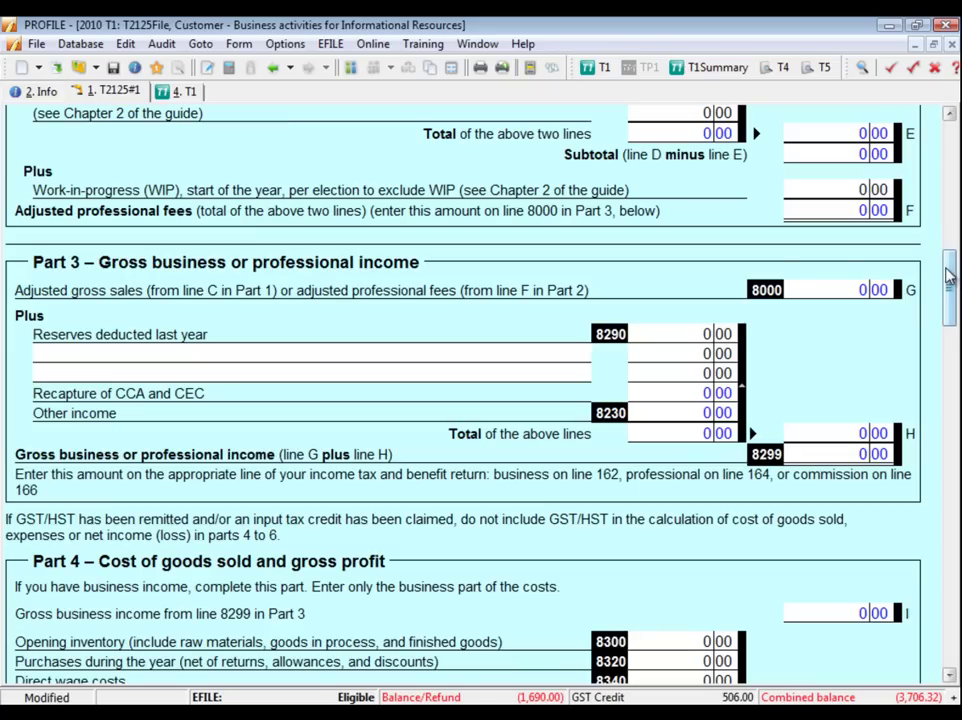
pyautogui.click(473, 353)
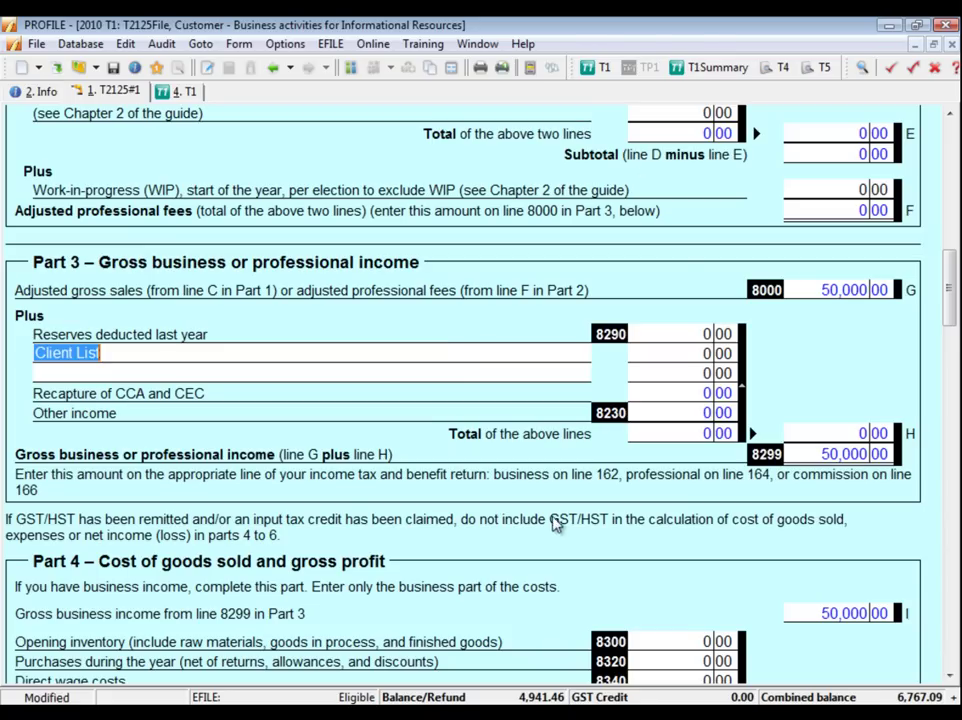
pyautogui.click(694, 353)
pyautogui.write('2000')
pyautogui.press('Return')
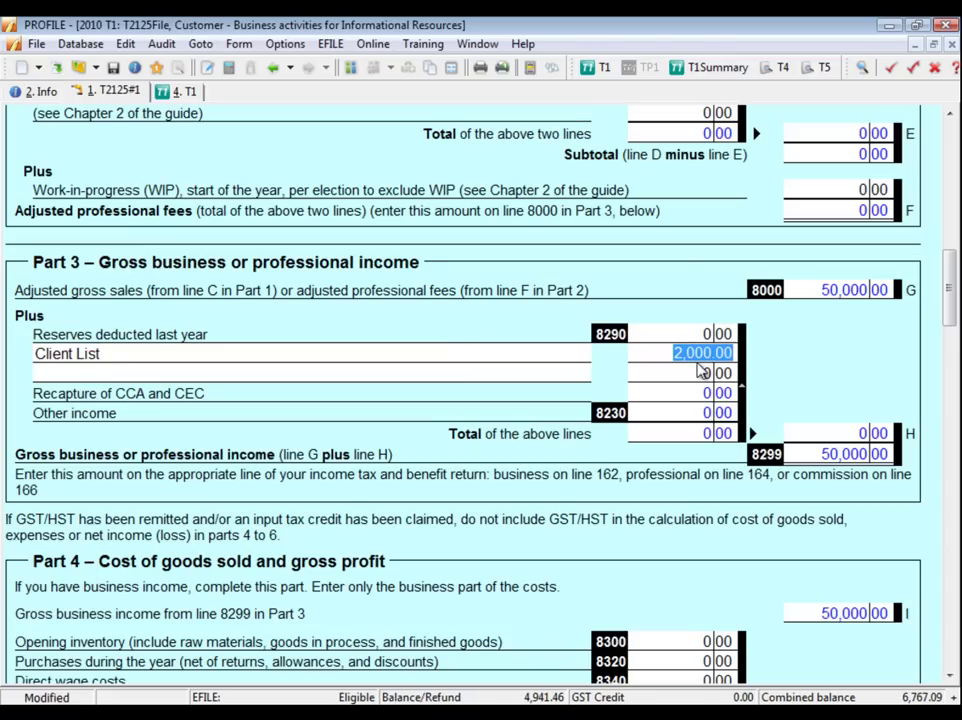
# Enter 5,000 for direct wage costs in Part 4 – Cost of goods sold and gross profit
pyautogui.moveTo(952, 305); pyautogui.dragTo(955, 343)
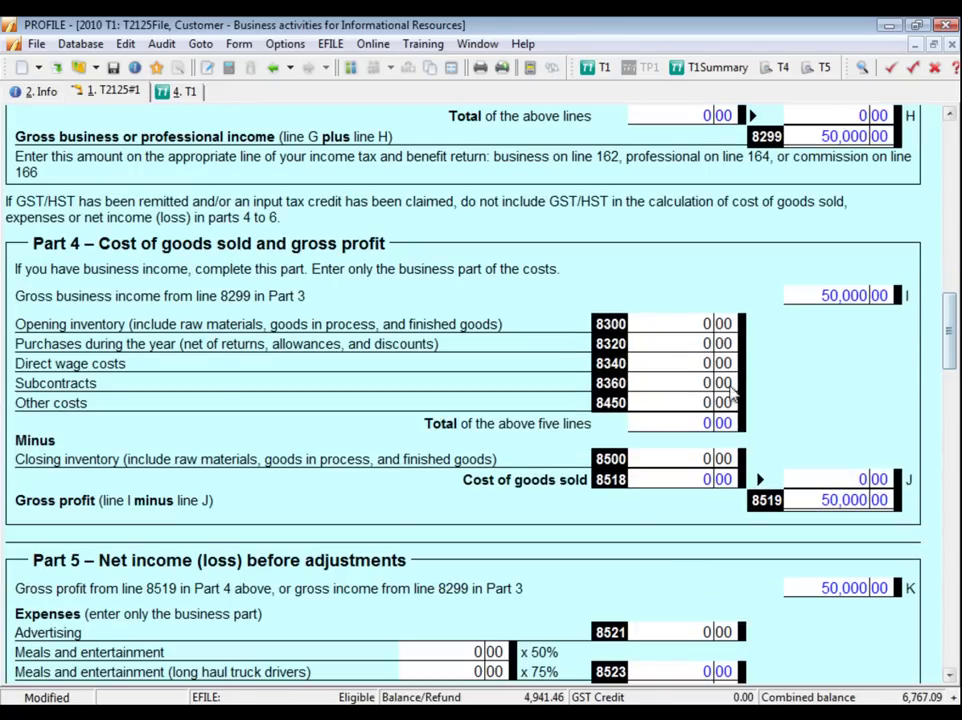
pyautogui.click(693, 366)
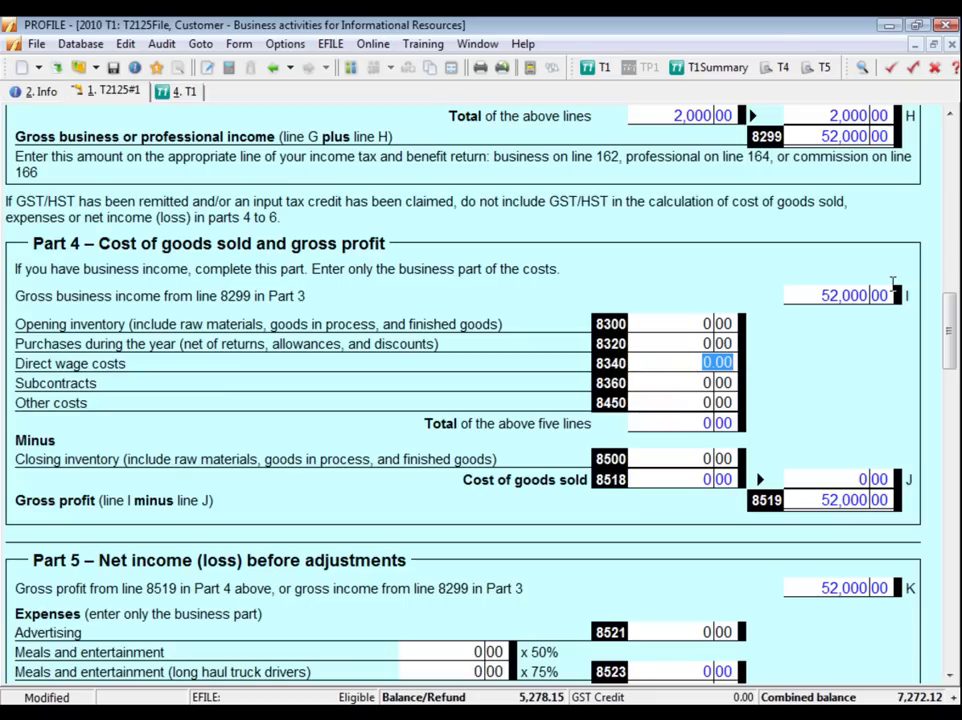
pyautogui.write('5000')
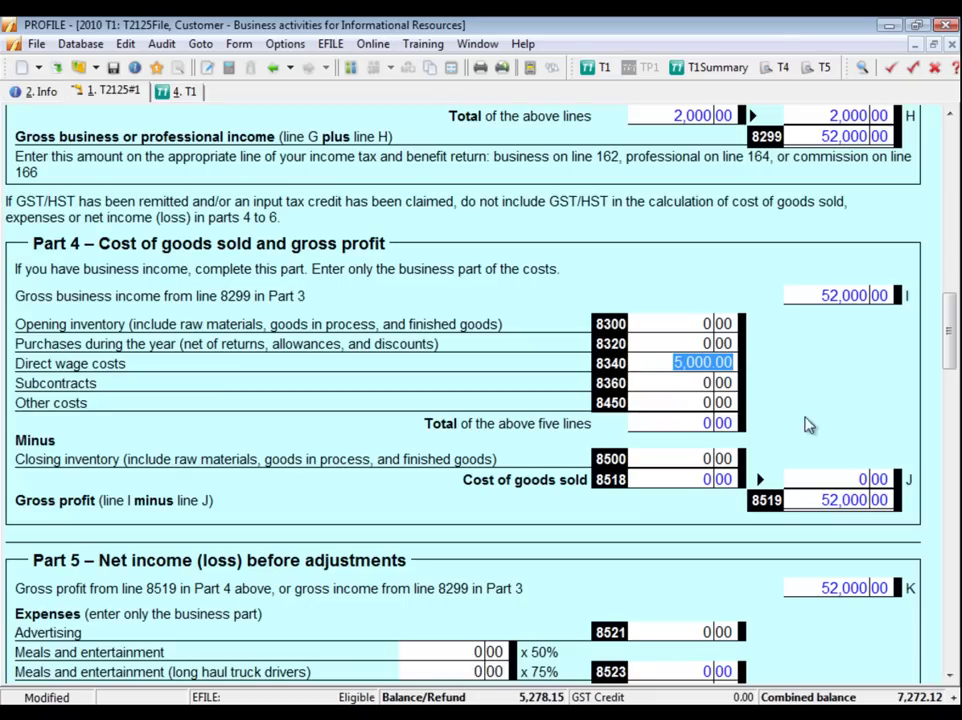
# Enter Part 5 expenses: advertising 500, insurance 2,000, business tax and fees 500, maintenance 2,000, telephone and utilities 1,000, and a "Goodwill" line of 5,000
pyautogui.moveTo(951, 311); pyautogui.dragTo(951, 395)
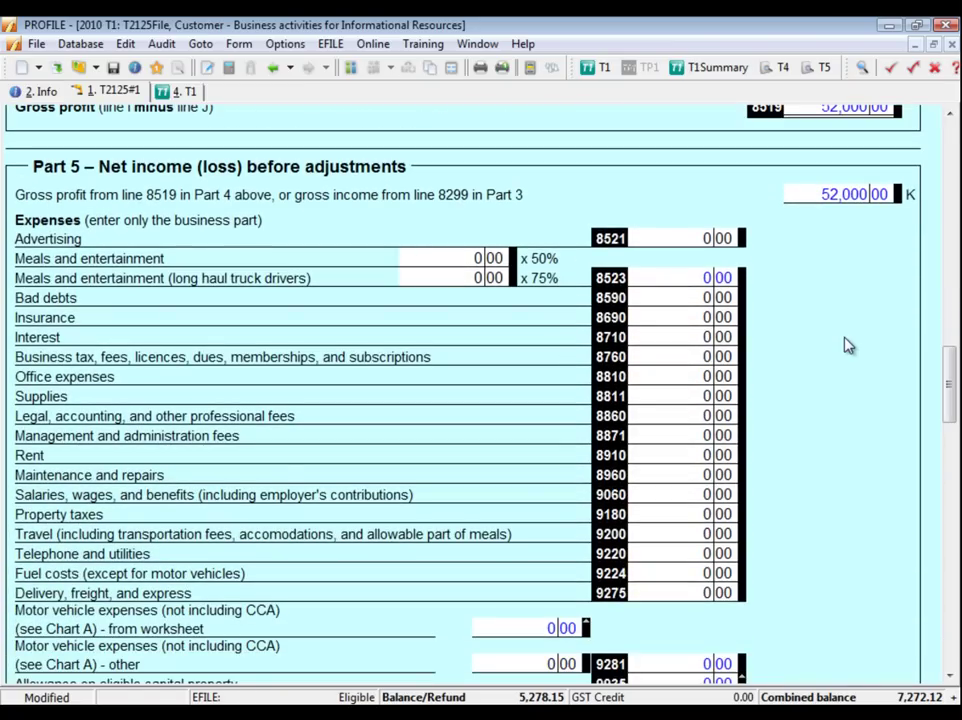
pyautogui.click(713, 239)
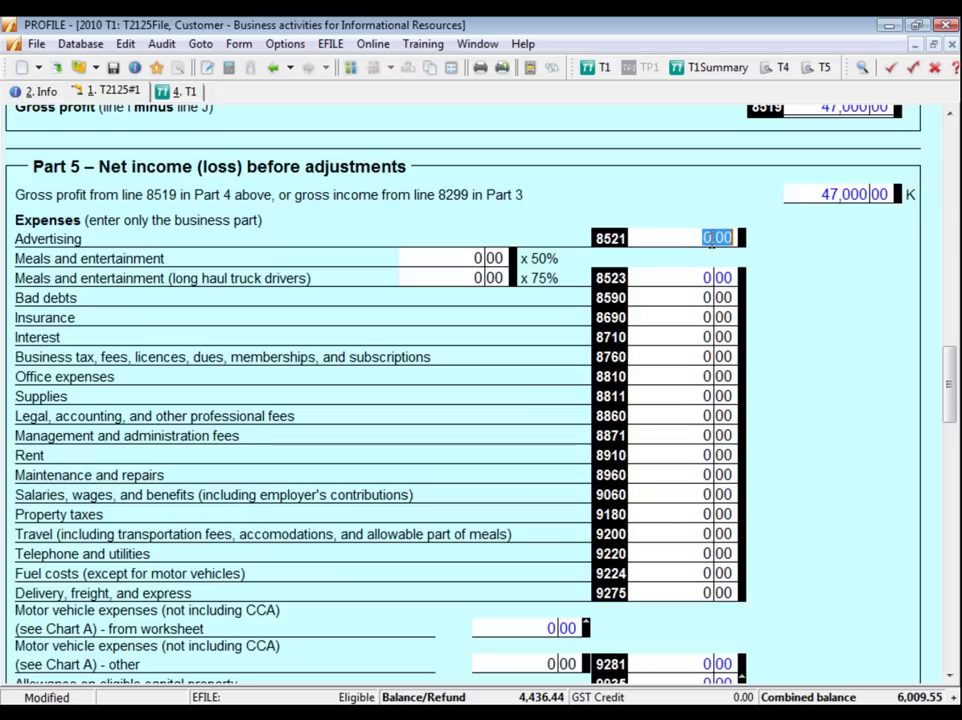
pyautogui.write('500')
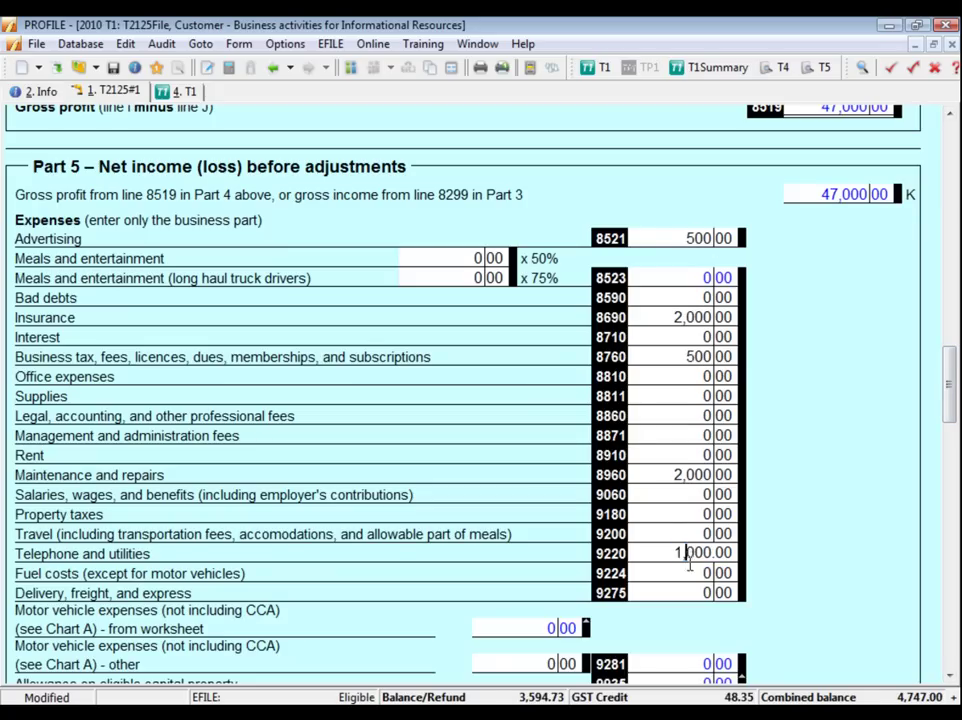
pyautogui.moveTo(685, 553); pyautogui.dragTo(691, 575)
pyautogui.moveTo(951, 378); pyautogui.dragTo(951, 430)
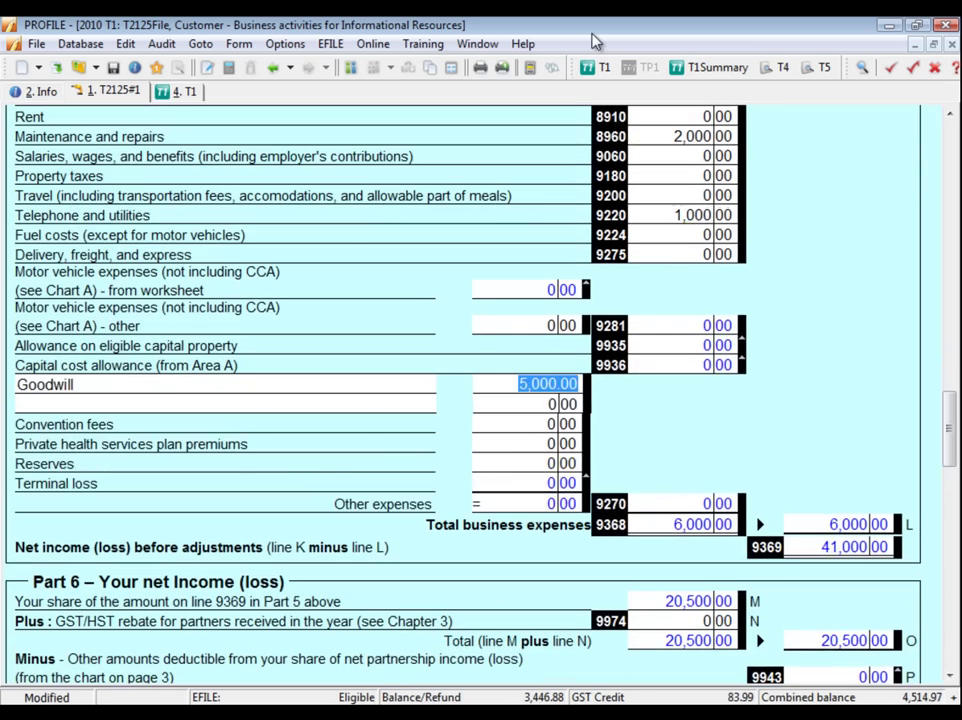
# Find and open the BusAuto motor vehicle expenses form
pyautogui.press('F4')
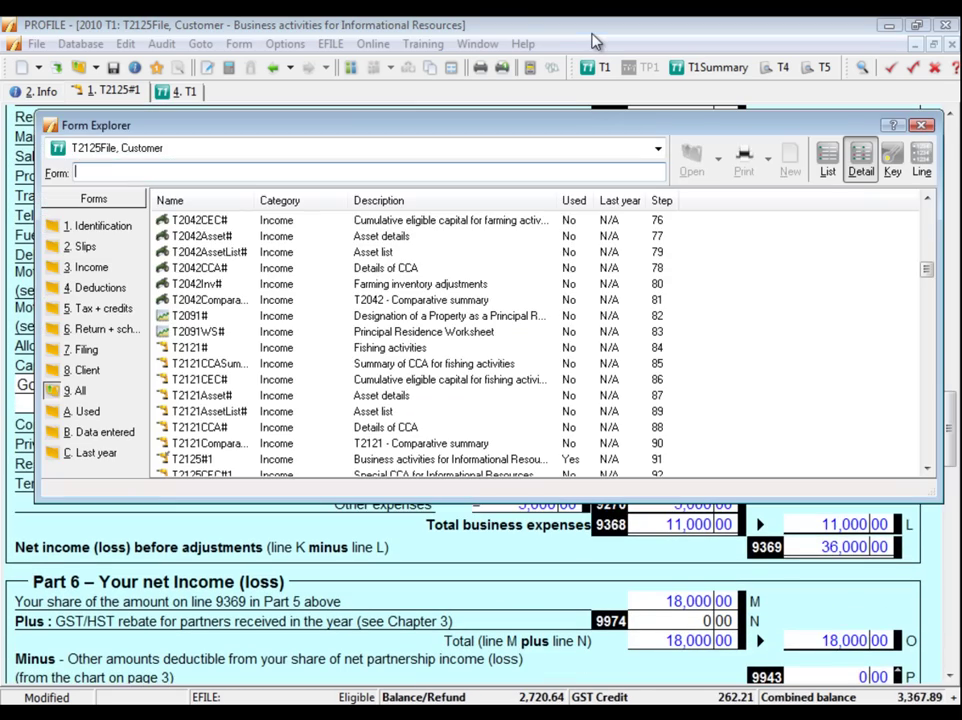
pyautogui.write('BusAuto')
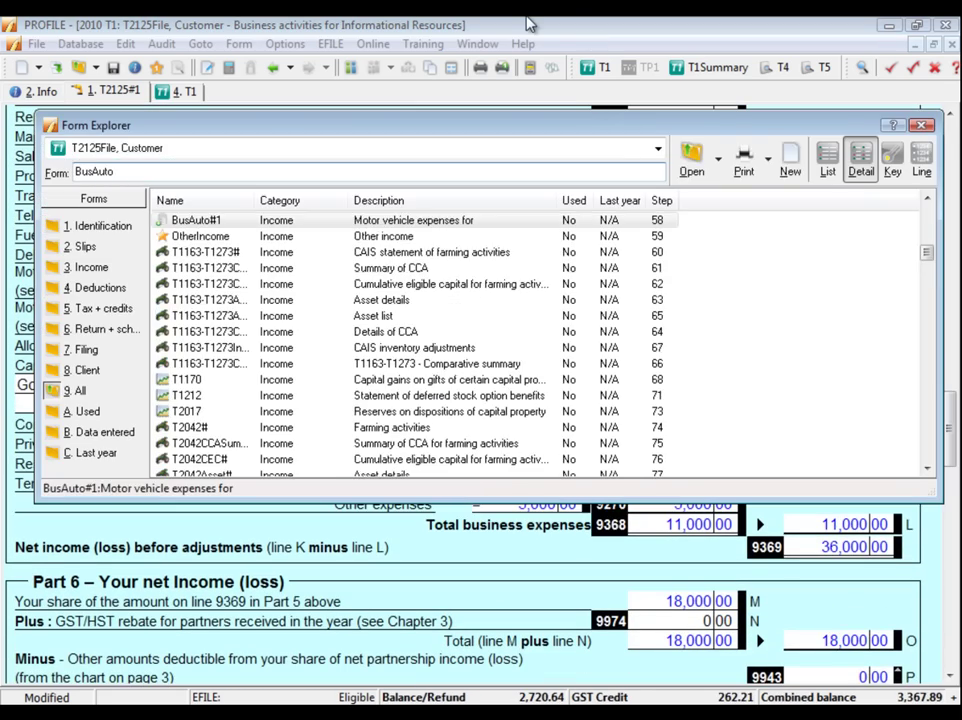
pyautogui.press('Return')
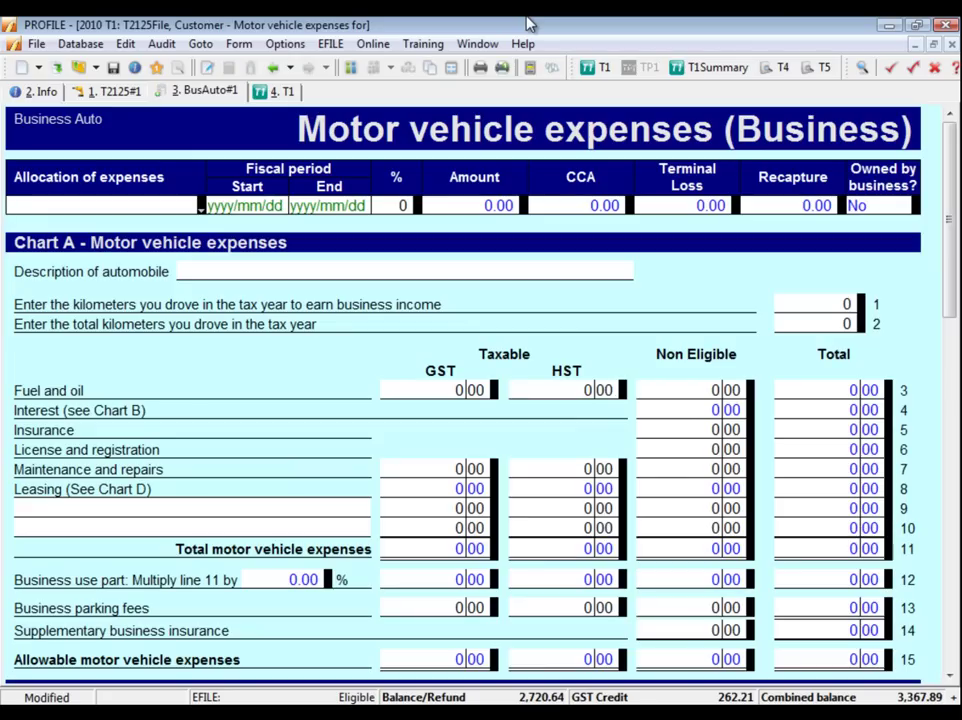
# Allocate 100% of the motor vehicle expenses to the T2125 business Informational Resources
pyautogui.click(202, 210)
pyautogui.click(194, 221)
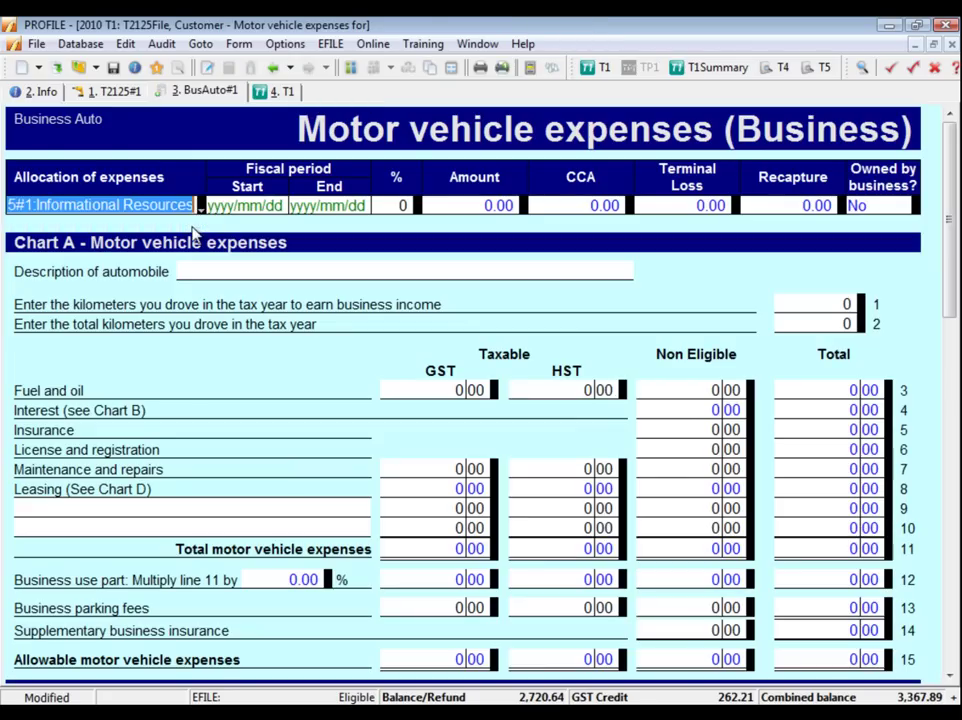
pyautogui.click(398, 205)
pyautogui.write('100')
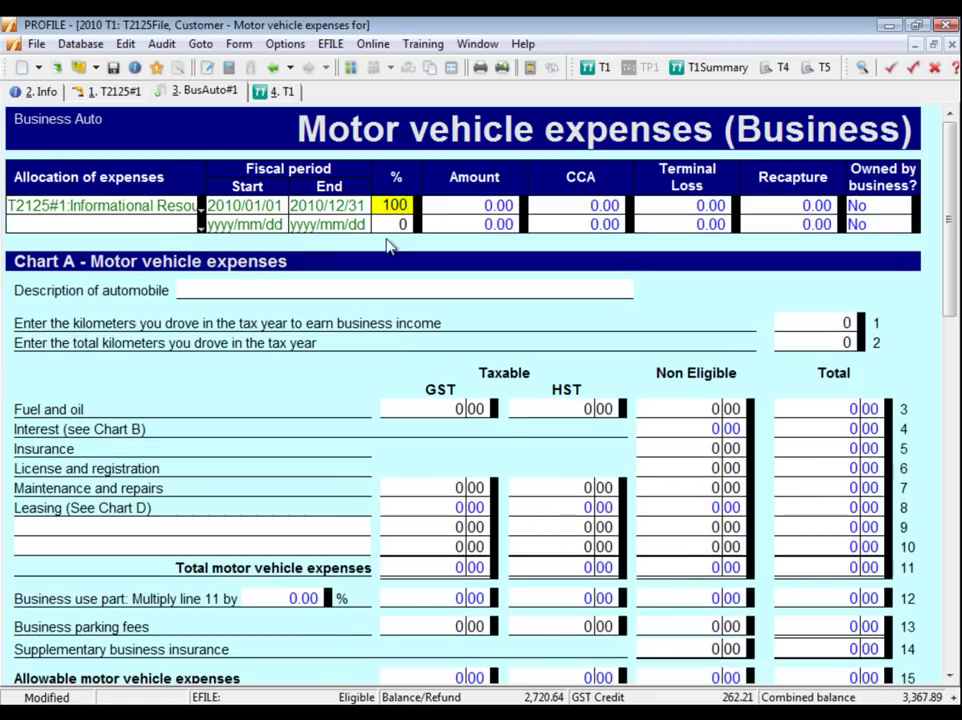
pyautogui.click(398, 224)
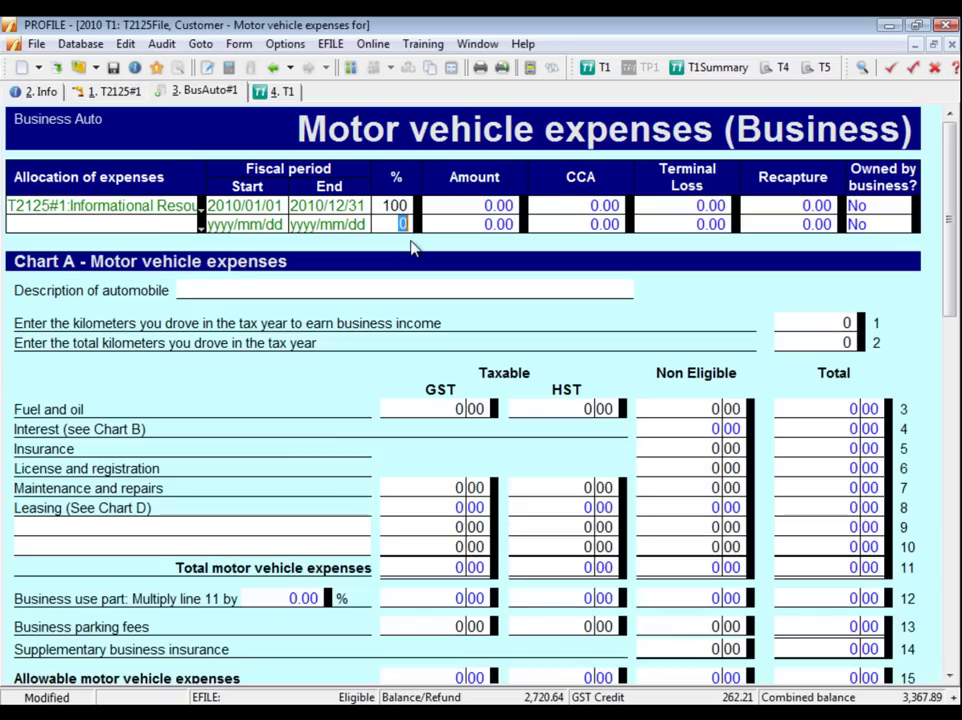
# Describe the automobile as VW Beetle and enter 5,000 business kilometres, 20,000 total kilometres, fuel 5,000, insurance 500 and licence 280
pyautogui.click(182, 290)
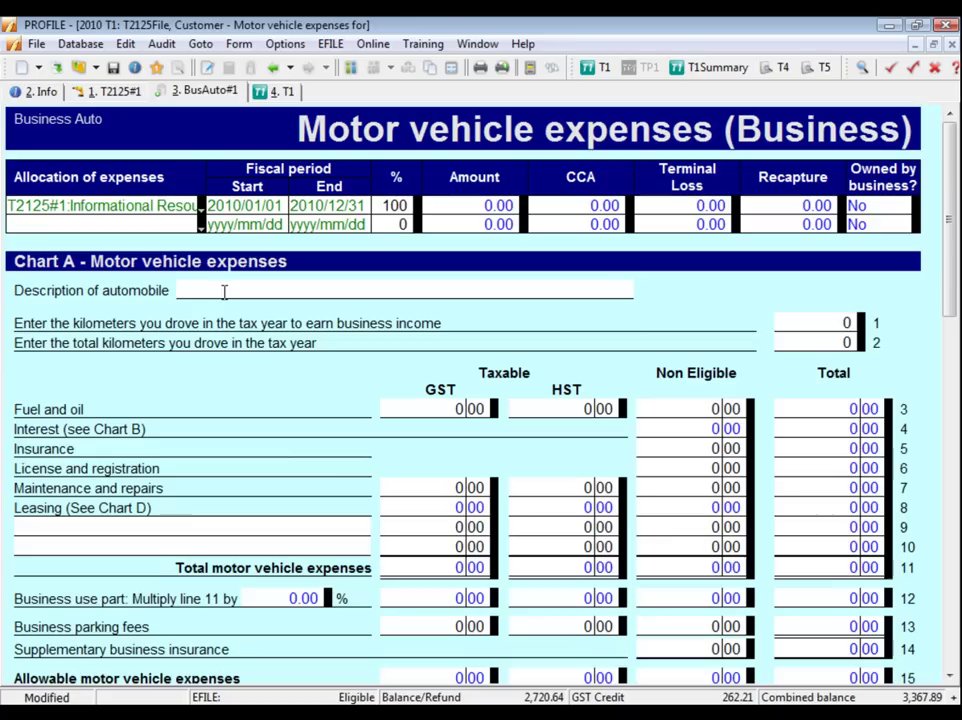
pyautogui.write('VW Beetle')
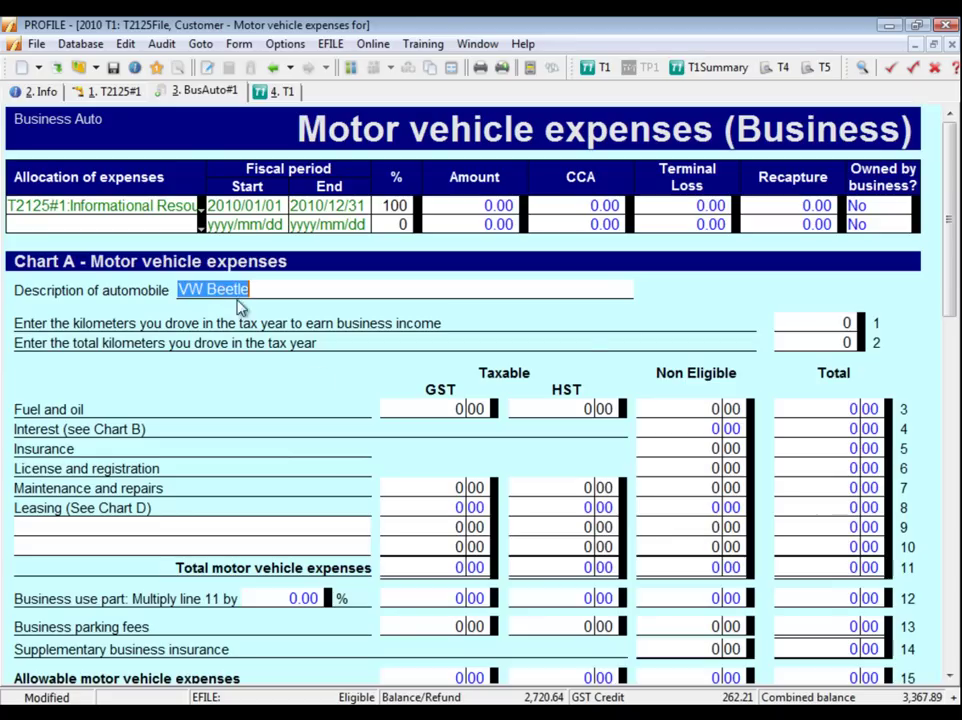
pyautogui.click(824, 322)
pyautogui.write('5000')
pyautogui.press('Tab')
pyautogui.write('20000')
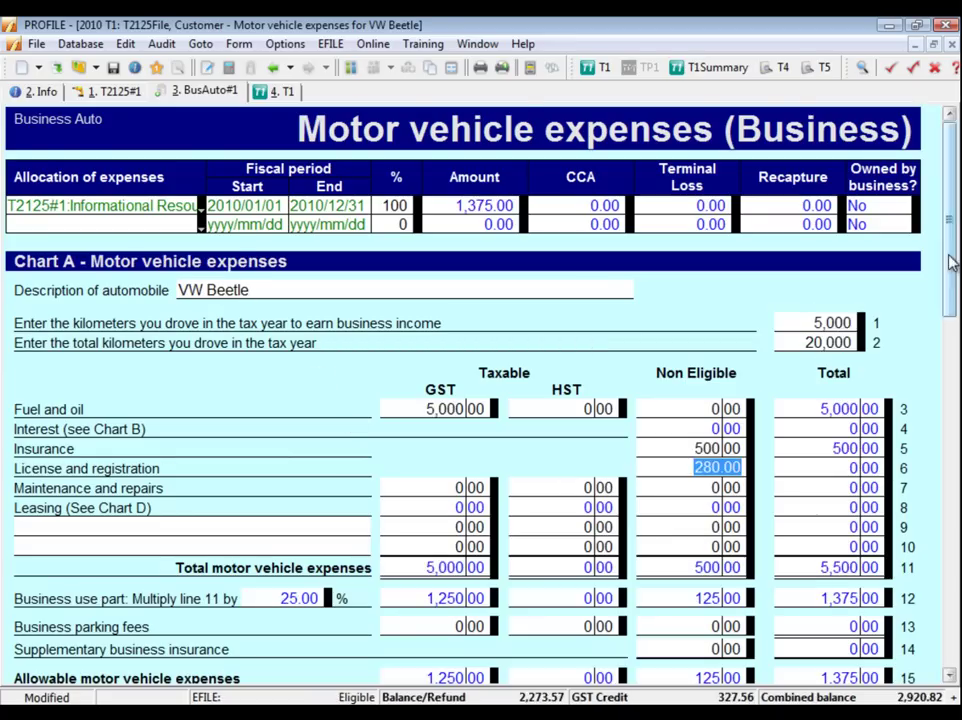
# Fill in Chart C with class 10, acquisition date 2009/01/01, previous-year vehicle cost 15,000 and opening UCC 9,000
pyautogui.moveTo(949, 262); pyautogui.dragTo(949, 394)
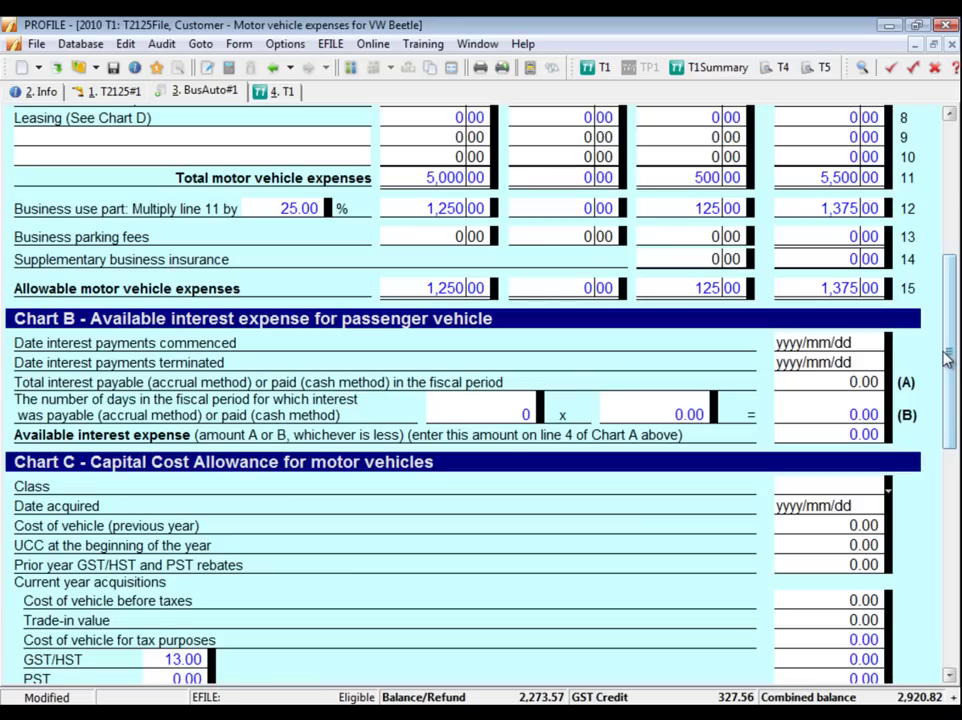
pyautogui.scroll(-3, 952, 394)
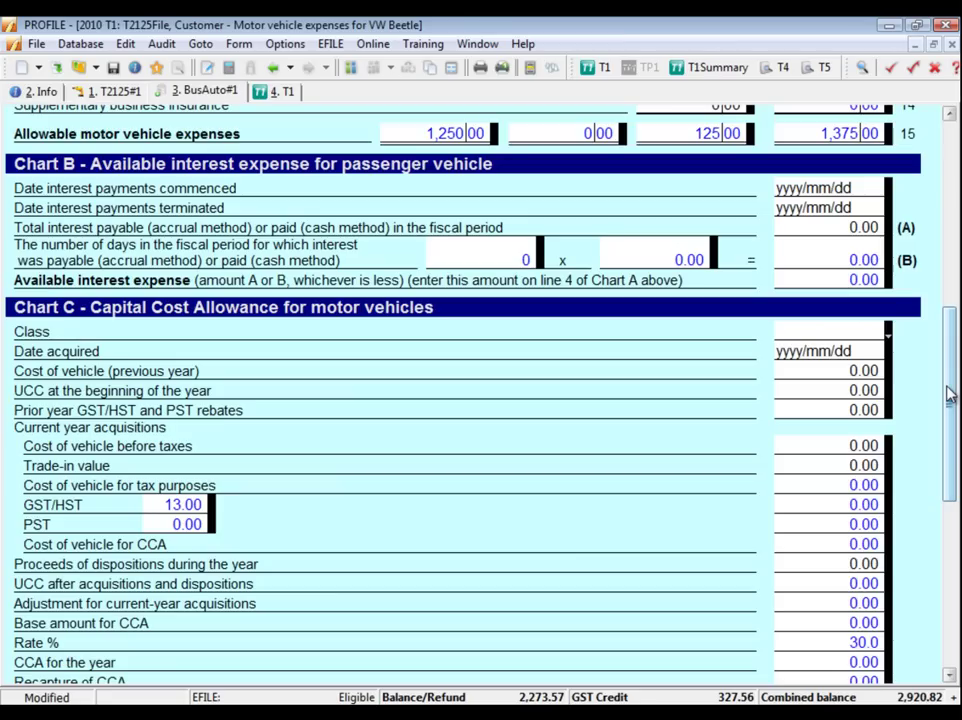
pyautogui.click(887, 336)
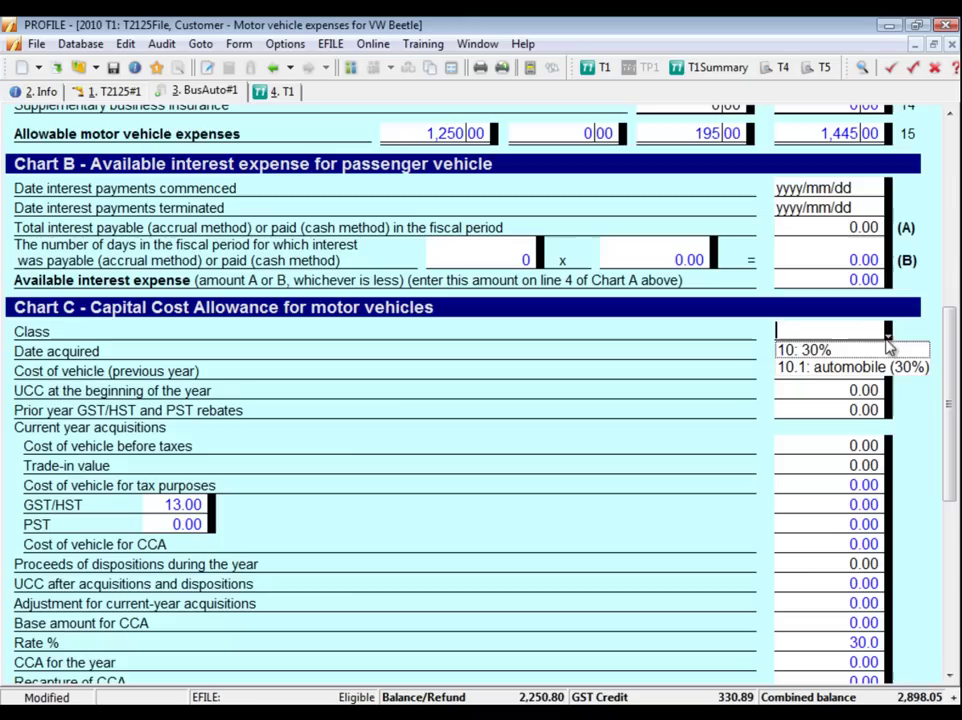
pyautogui.click(829, 351)
pyautogui.click(820, 351)
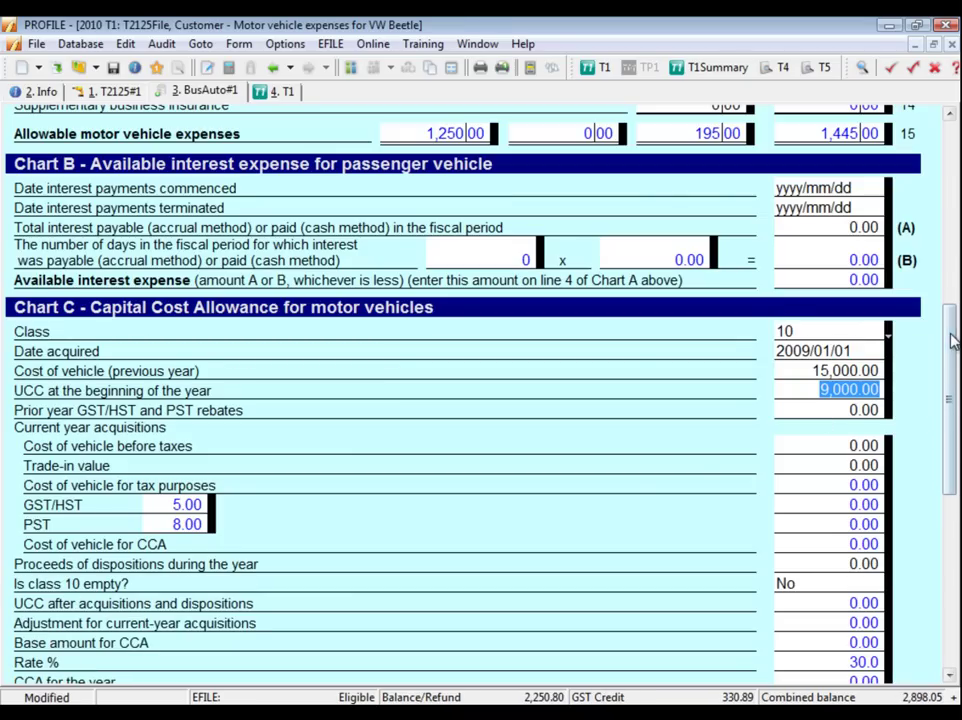
pyautogui.moveTo(951, 329); pyautogui.dragTo(957, 480)
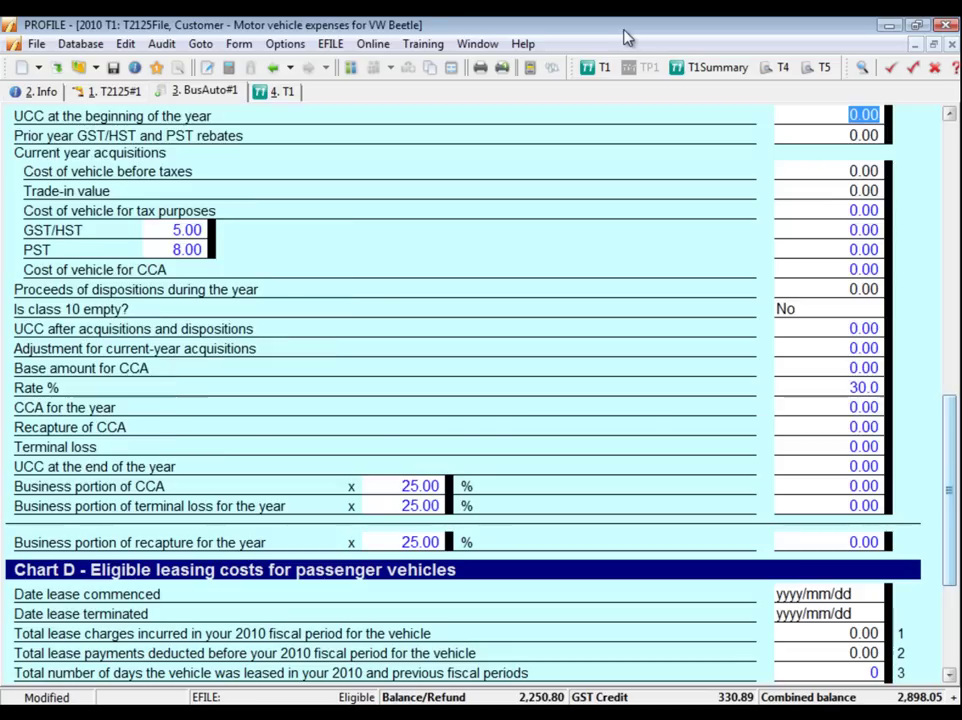
# Find and open the T2125CCA form for Informational Resources
pyautogui.press('F4')
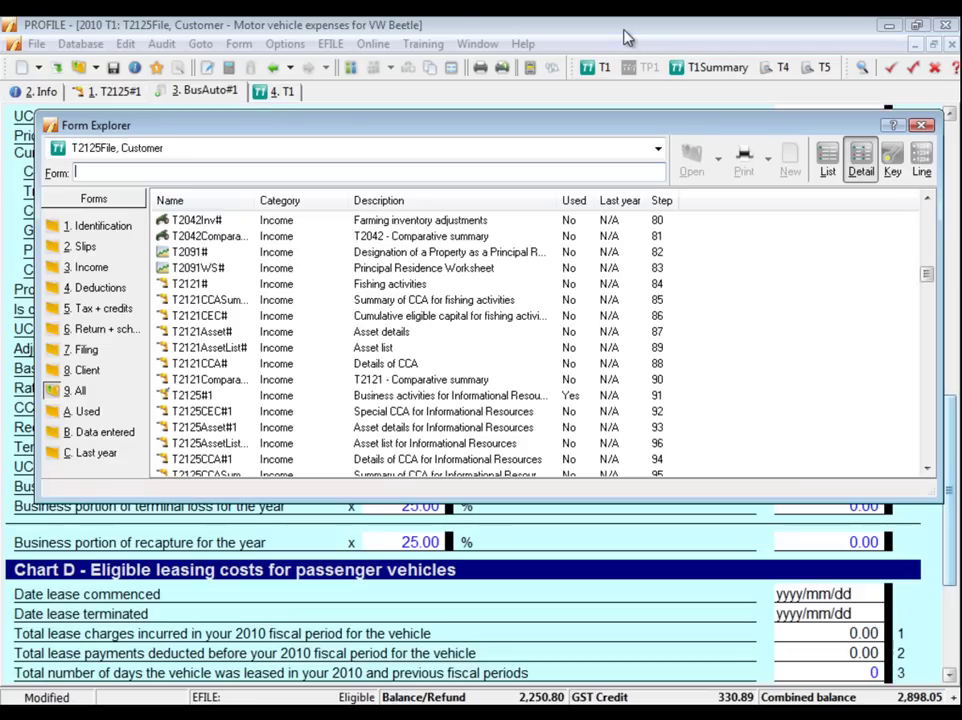
pyautogui.write('t2125cca')
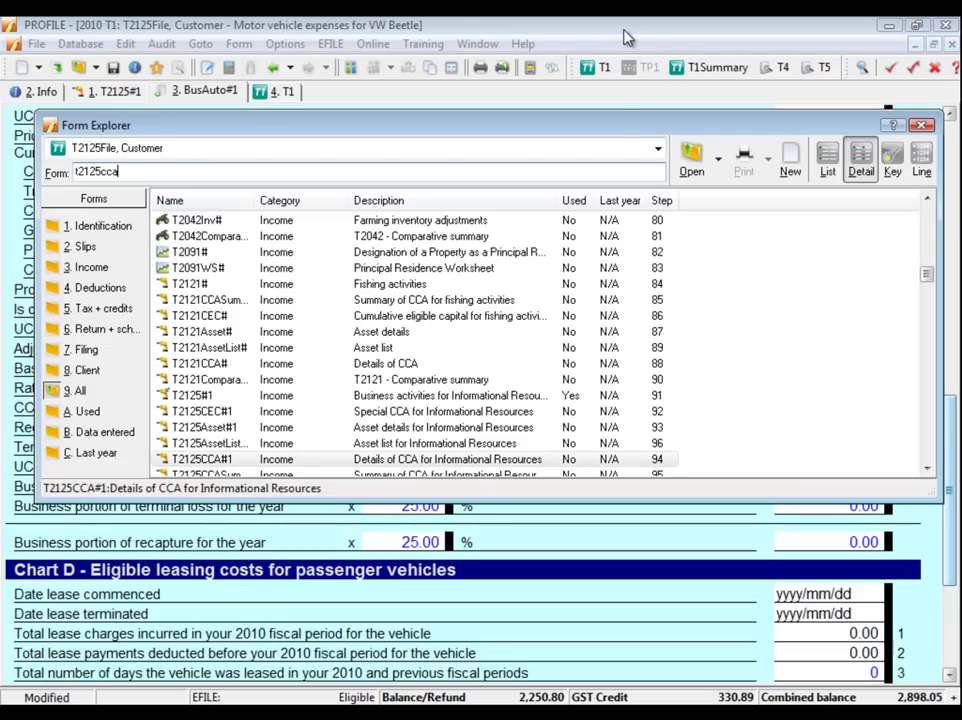
pyautogui.press('Return')
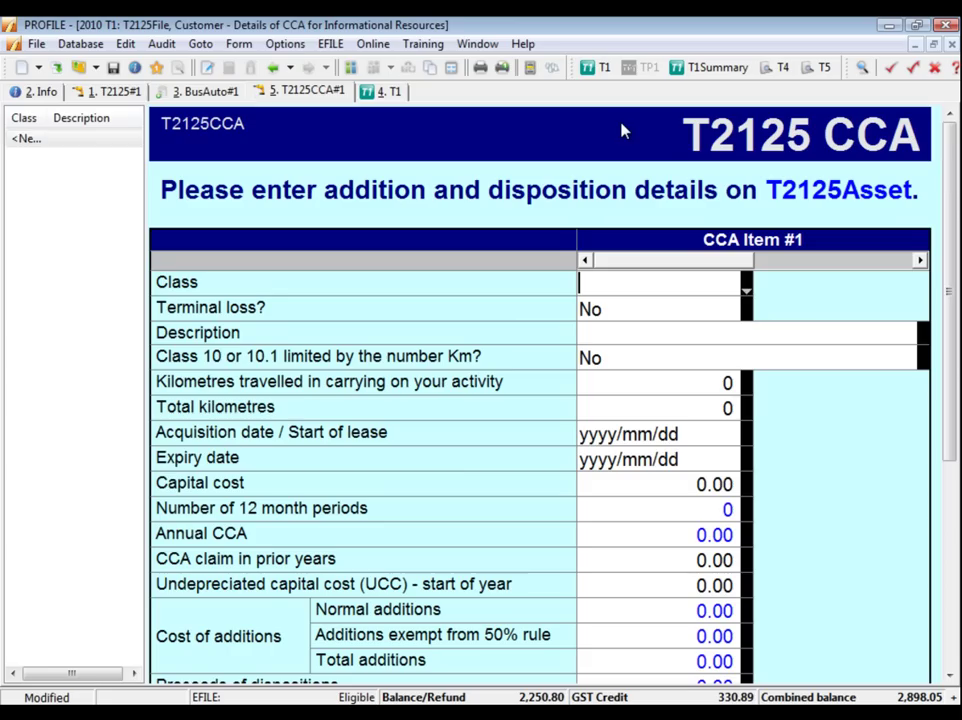
# Enter CCA item #1 as class 52, described as Computer, with a start-of-year undepreciated capital cost of 11,593
pyautogui.click(644, 292)
pyautogui.write('52')
pyautogui.click(653, 336)
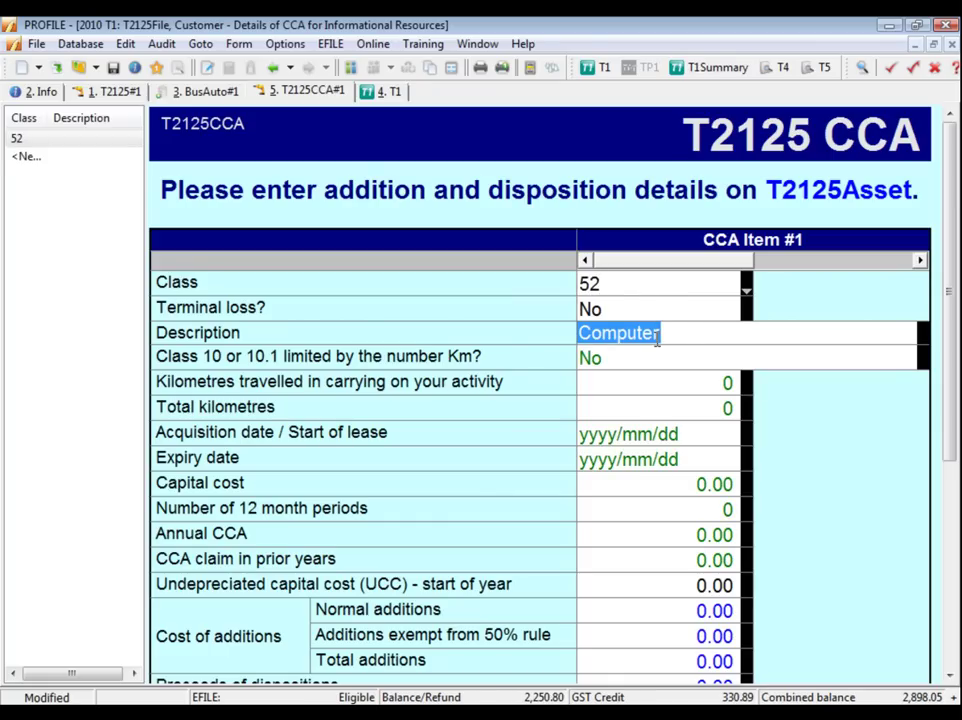
pyautogui.click(664, 312)
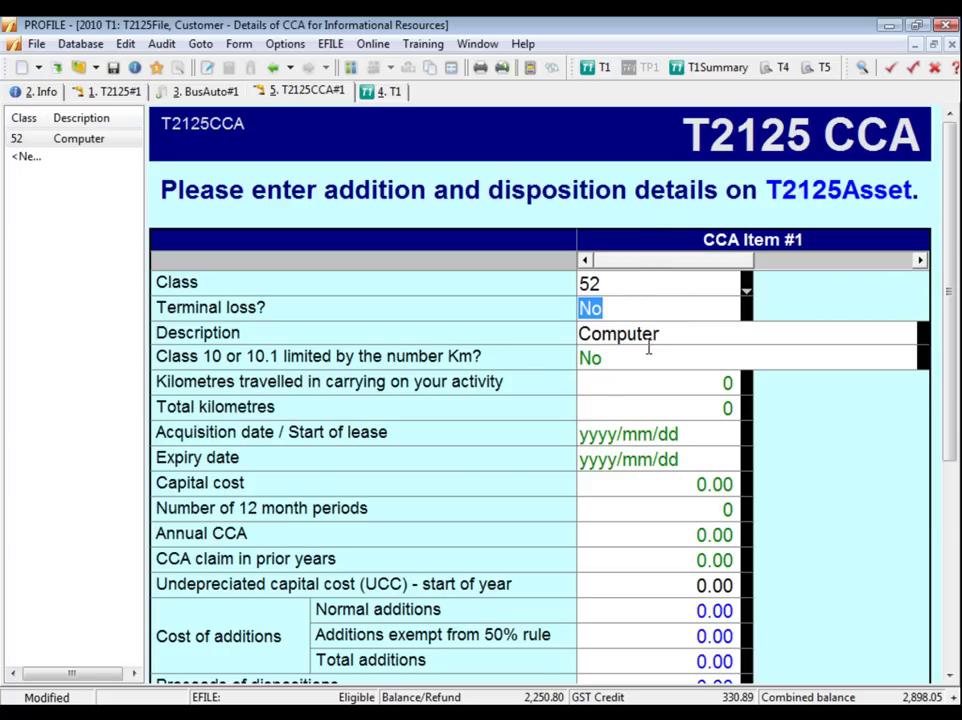
pyautogui.click(608, 584)
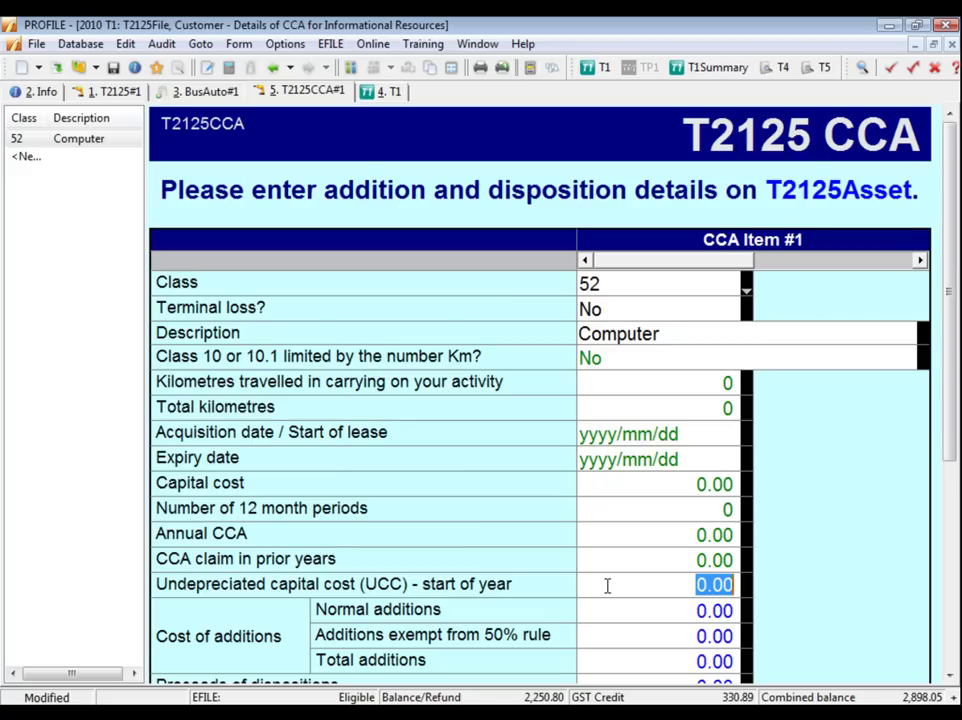
pyautogui.write('11593')
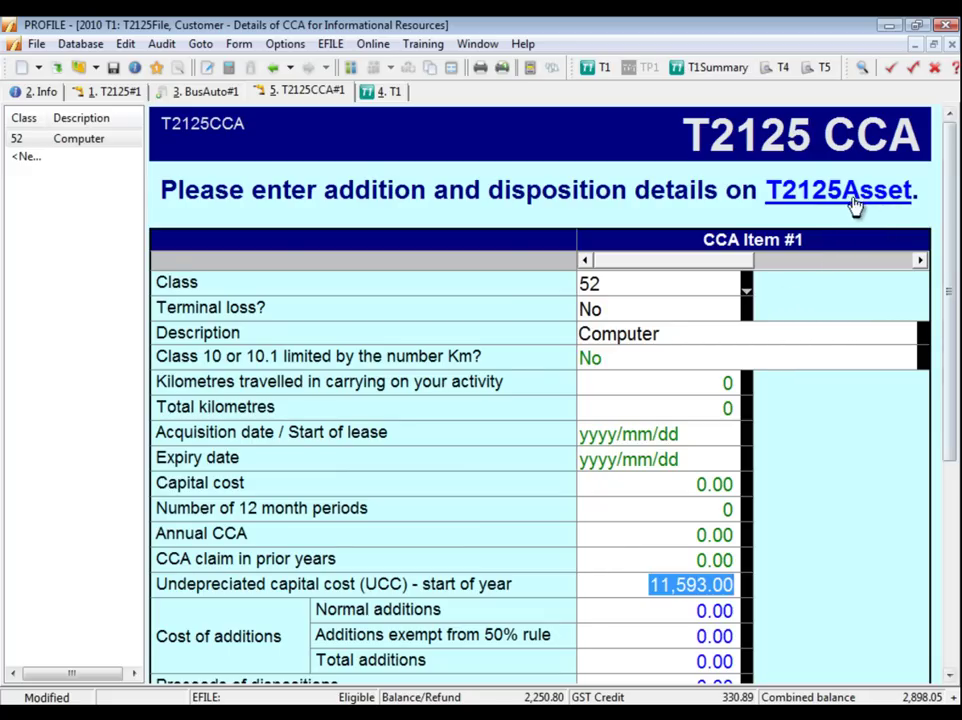
# Open the T2125Asset form and record asset #1 as Computer, class 52, with a historical acquisition date of 2008/01/01
pyautogui.click(895, 200)
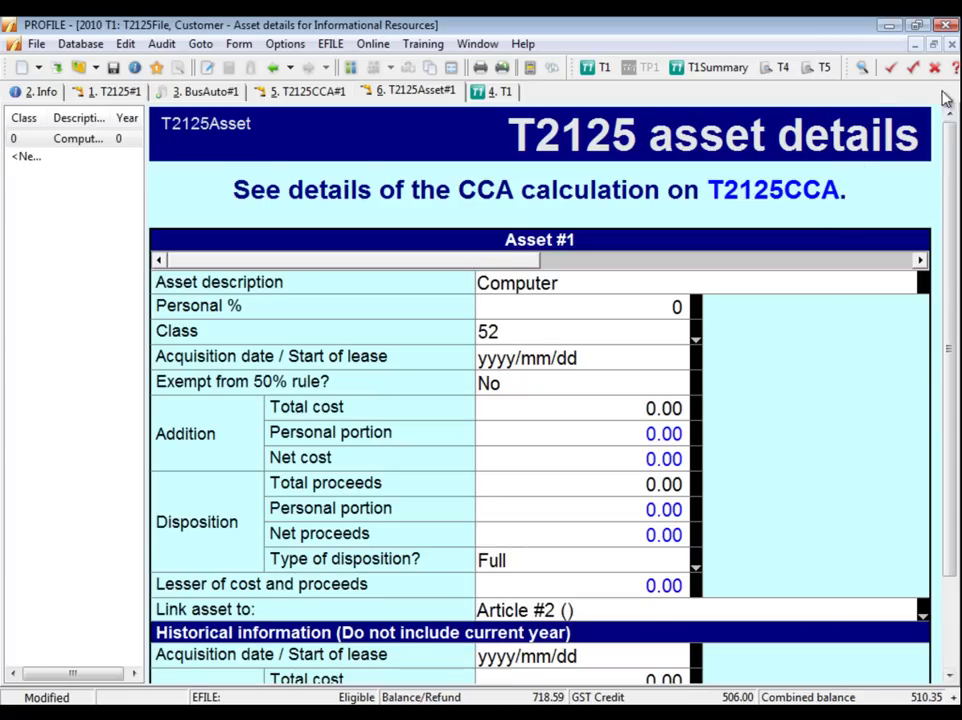
pyautogui.scroll(-3, 801, 402)
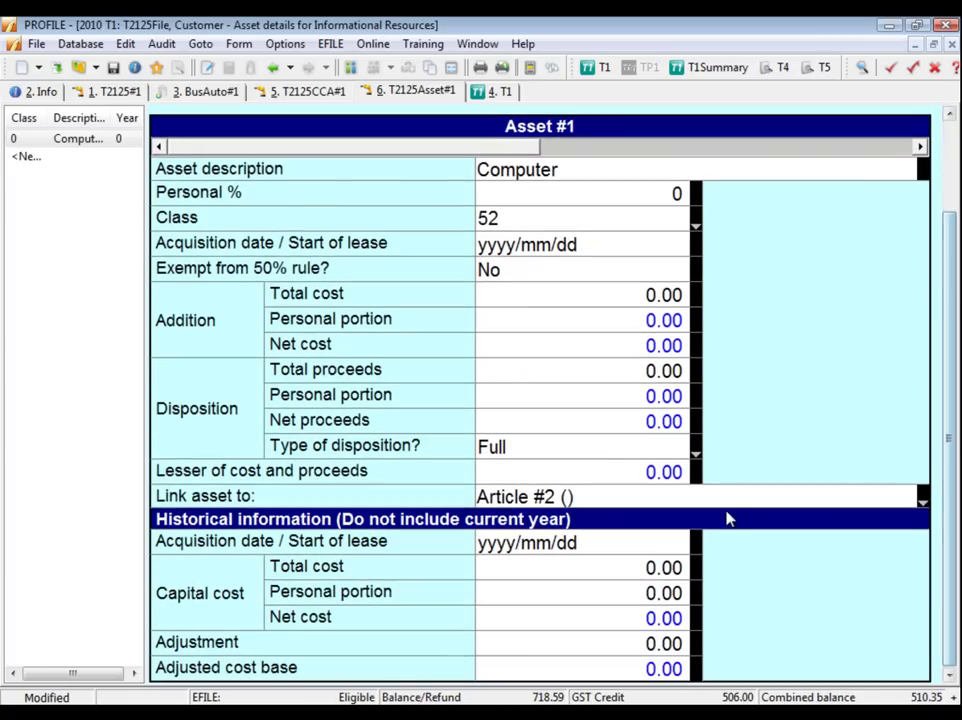
pyautogui.click(665, 542)
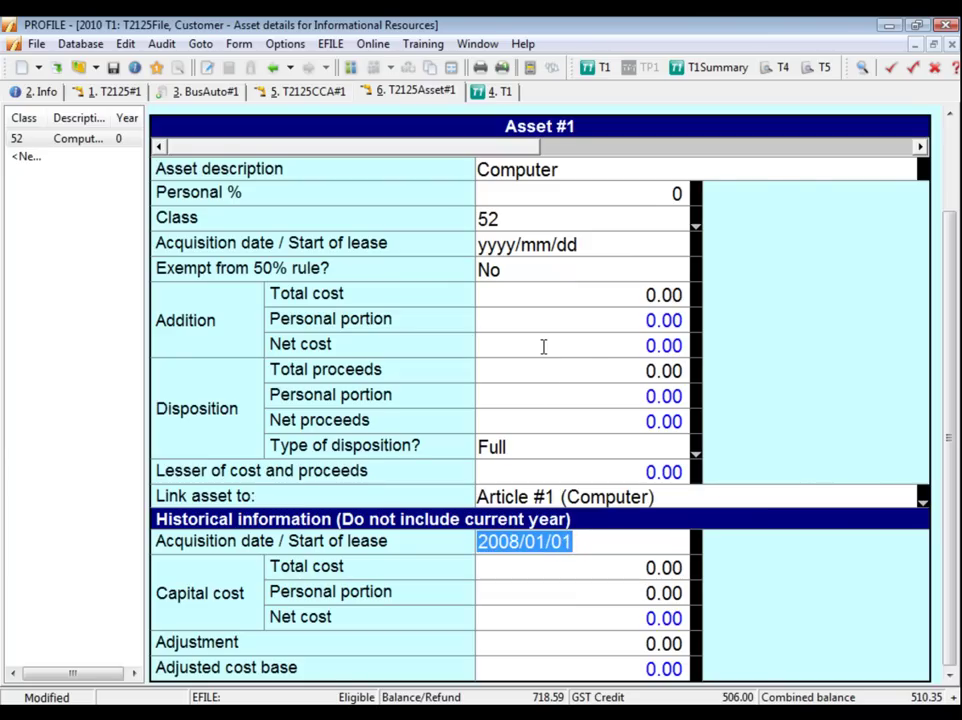
# Add asset #2 as Ice Machine, class 8, acquired 2010/03/03, with a total addition cost of 6,000
pyautogui.click(920, 147)
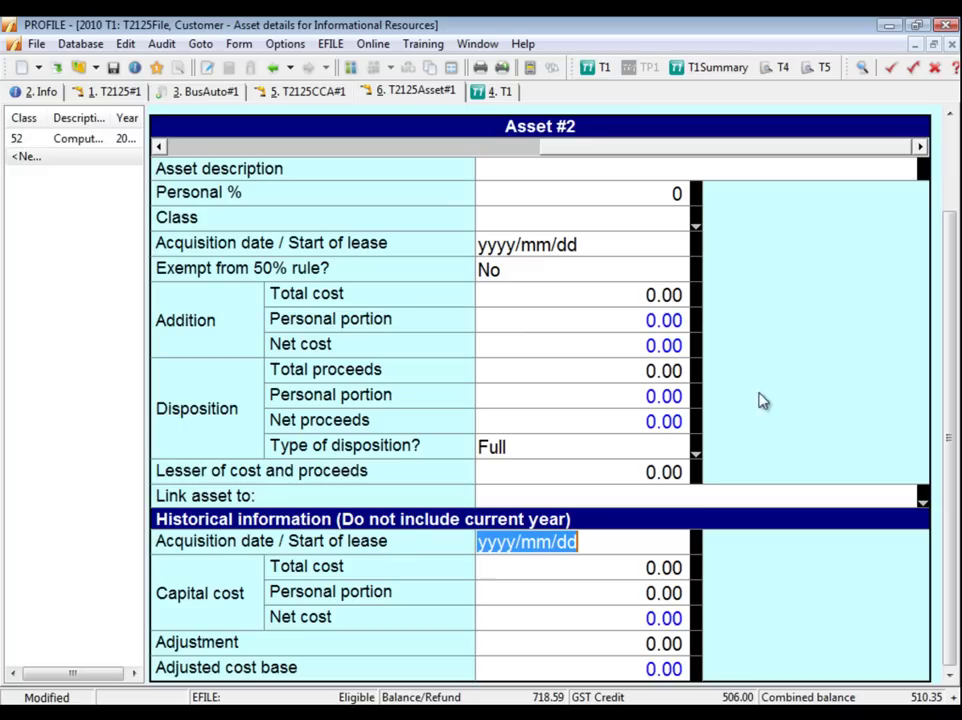
pyautogui.click(727, 172)
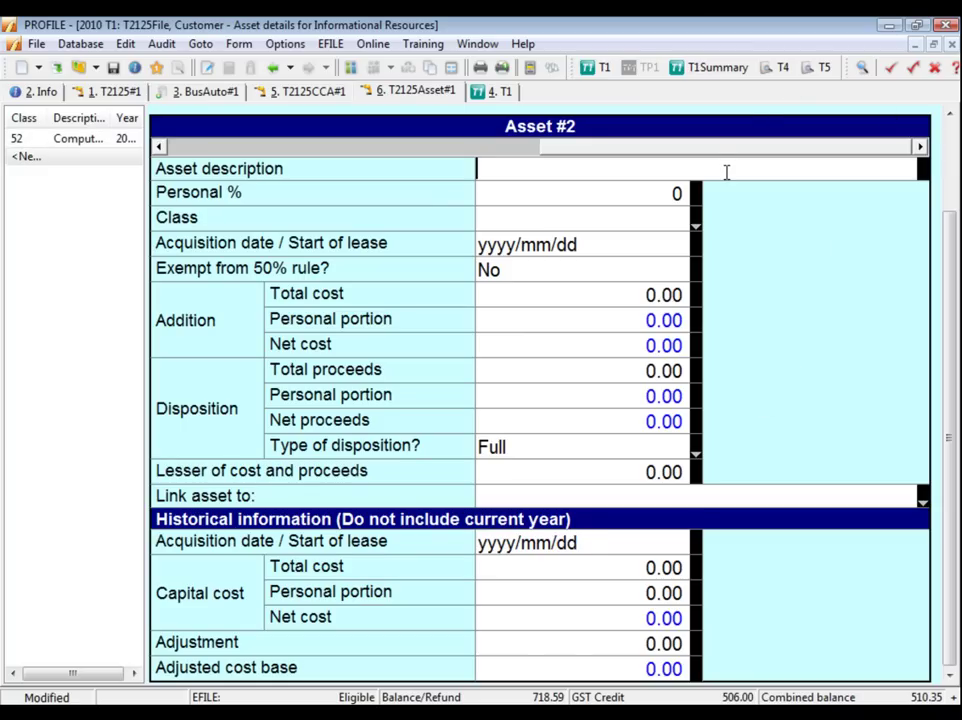
pyautogui.write('Ice Machine')
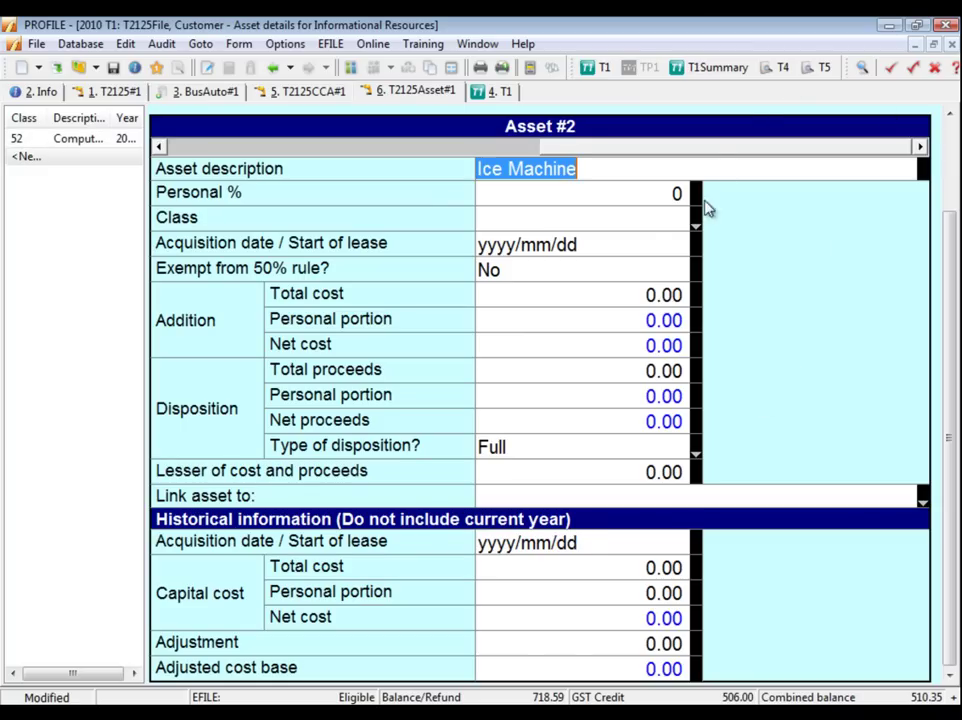
pyautogui.click(652, 216)
pyautogui.write('8')
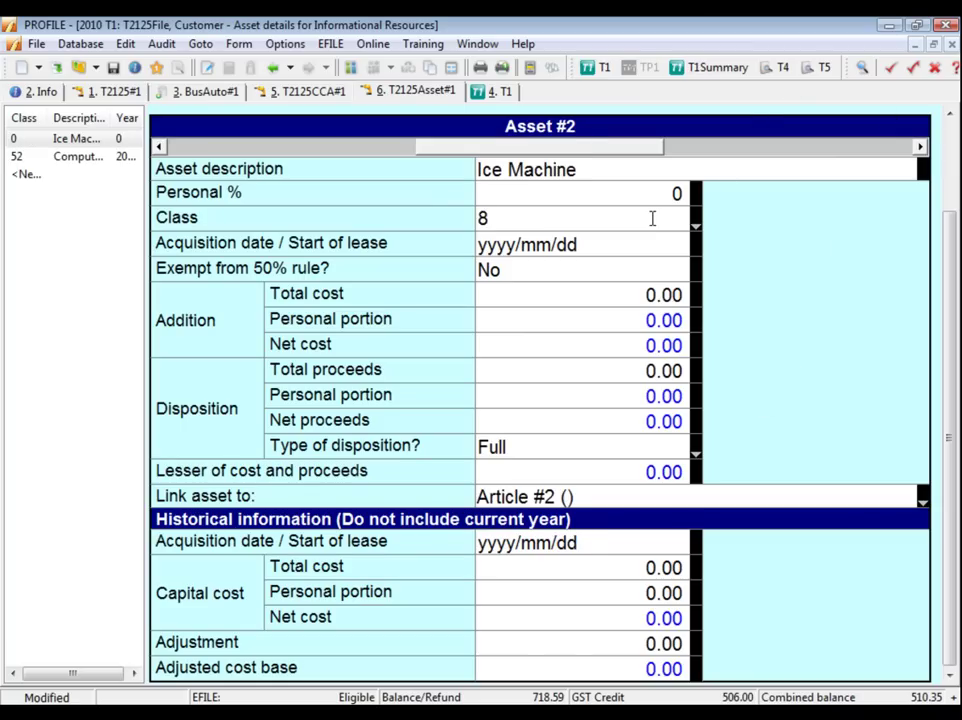
pyautogui.click(618, 243)
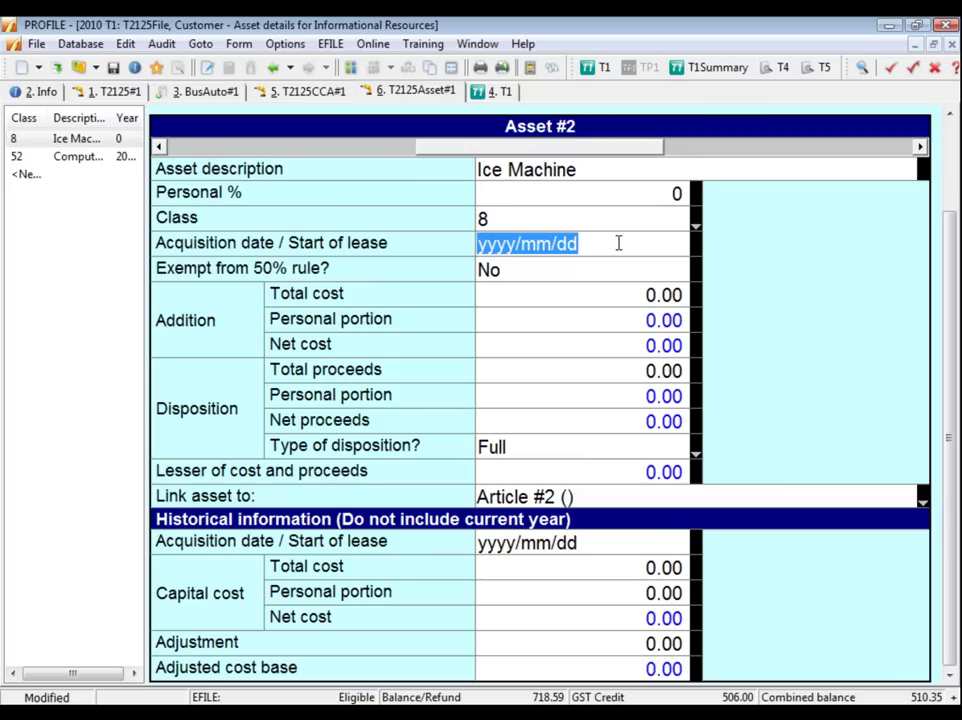
pyautogui.write('2010/03/03')
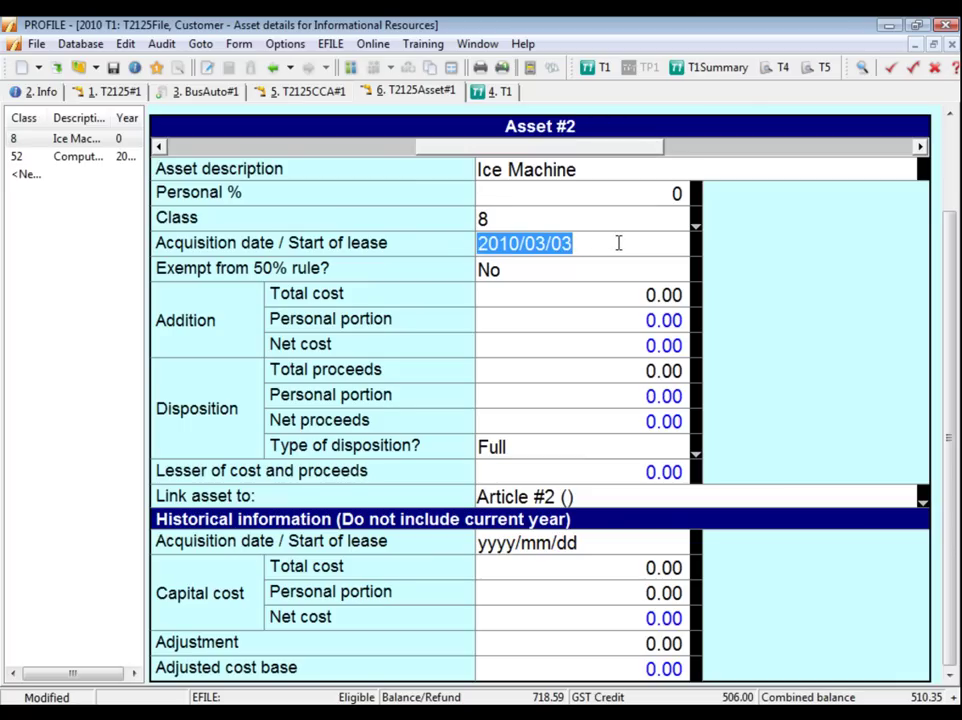
pyautogui.click(638, 293)
pyautogui.write('6000')
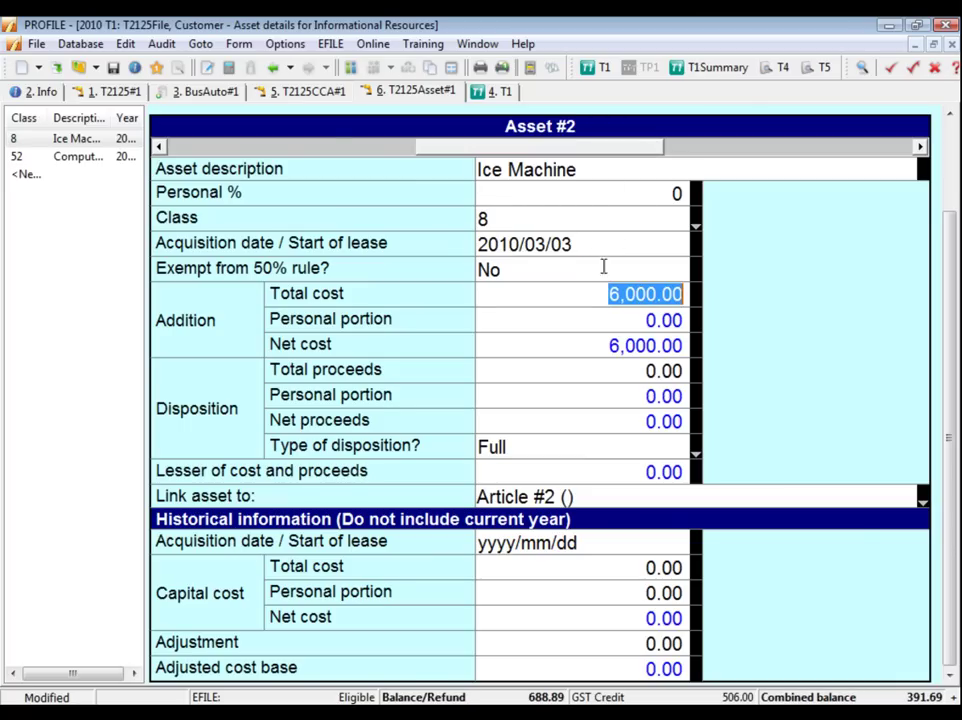
# Review the class 8 addition as CCA item #2 on the T2125CCA form
pyautogui.click(312, 92)
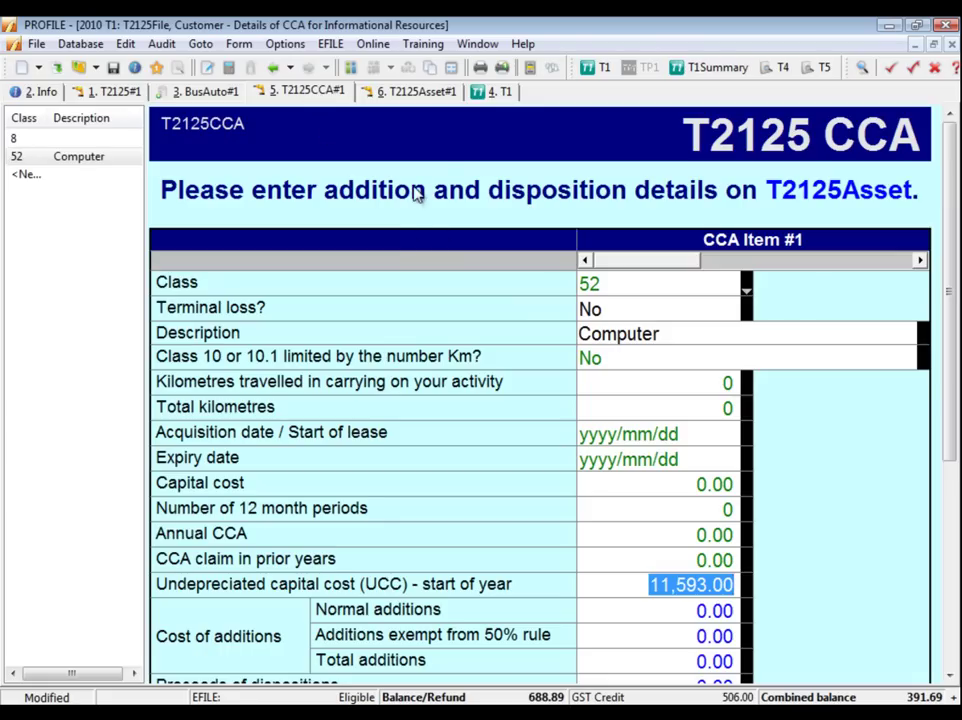
pyautogui.click(918, 260)
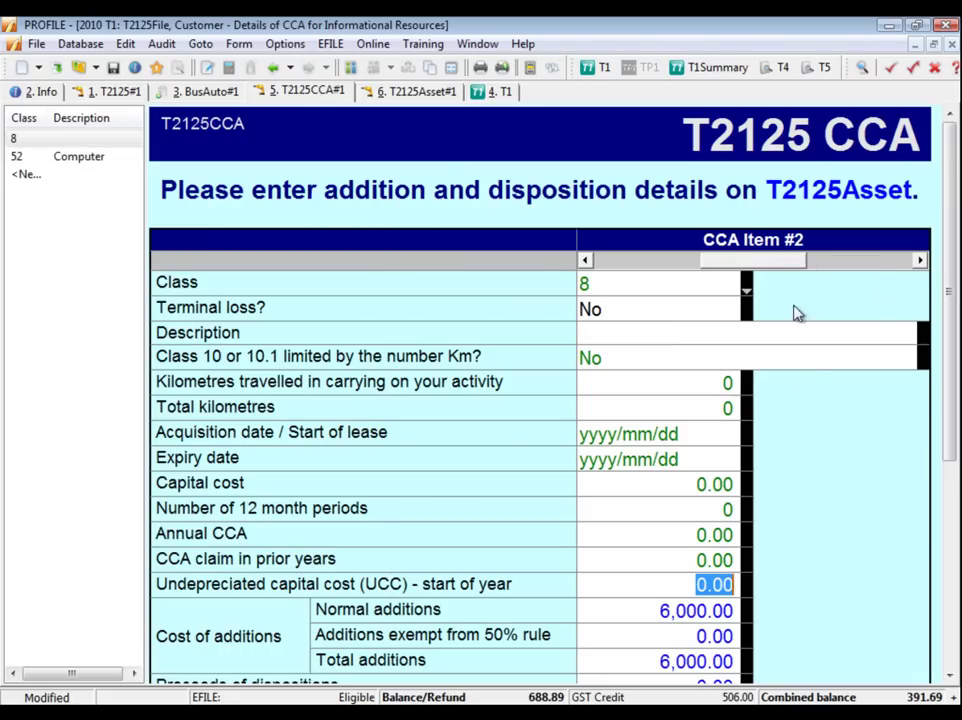
pyautogui.moveTo(953, 375); pyautogui.dragTo(938, 315)
# Open the T2125CCASummary form to examine the CCA claim and equipment additions
pyautogui.press('F4')
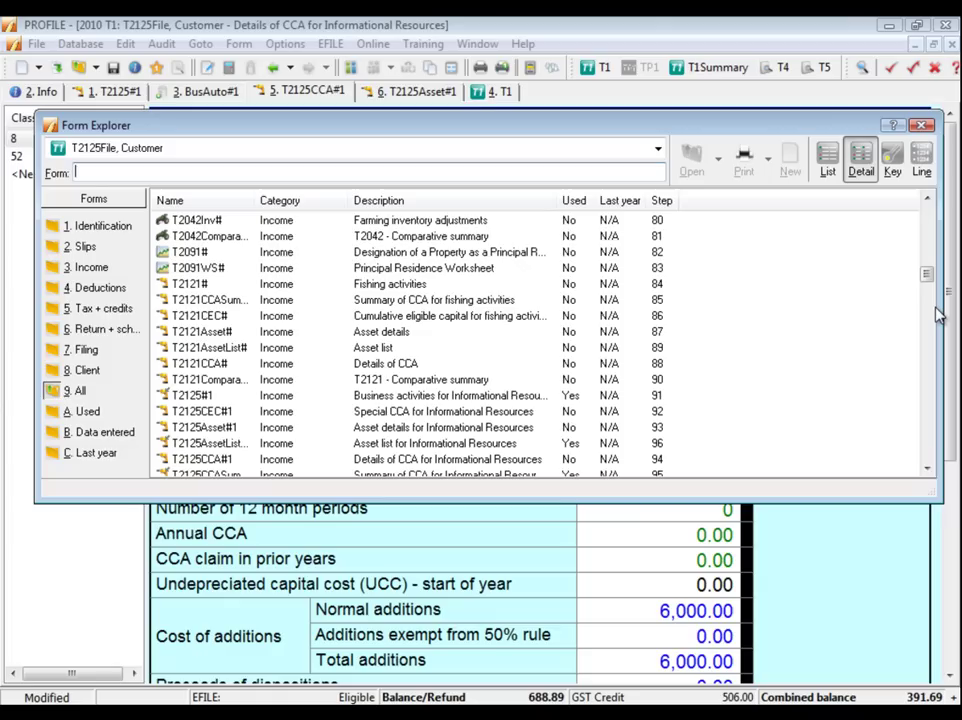
pyautogui.write('t2125ccasum')
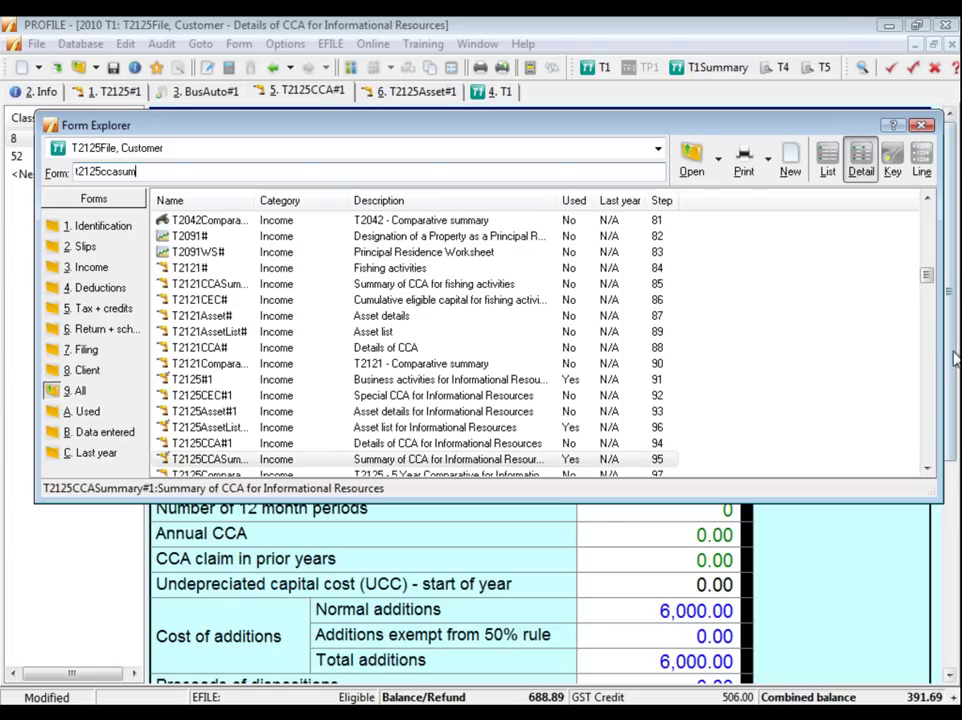
pyautogui.press('Return')
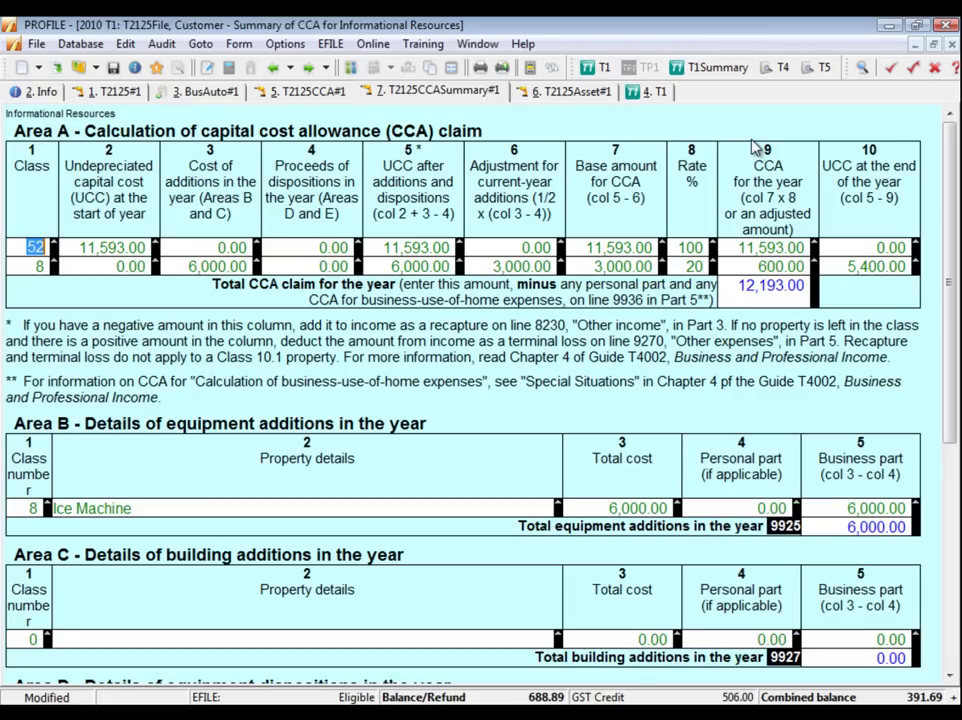
# Open the T2125CEC form to examine the cumulative eligible capital section
pyautogui.press('F4')
pyautogui.write('t2125cec')
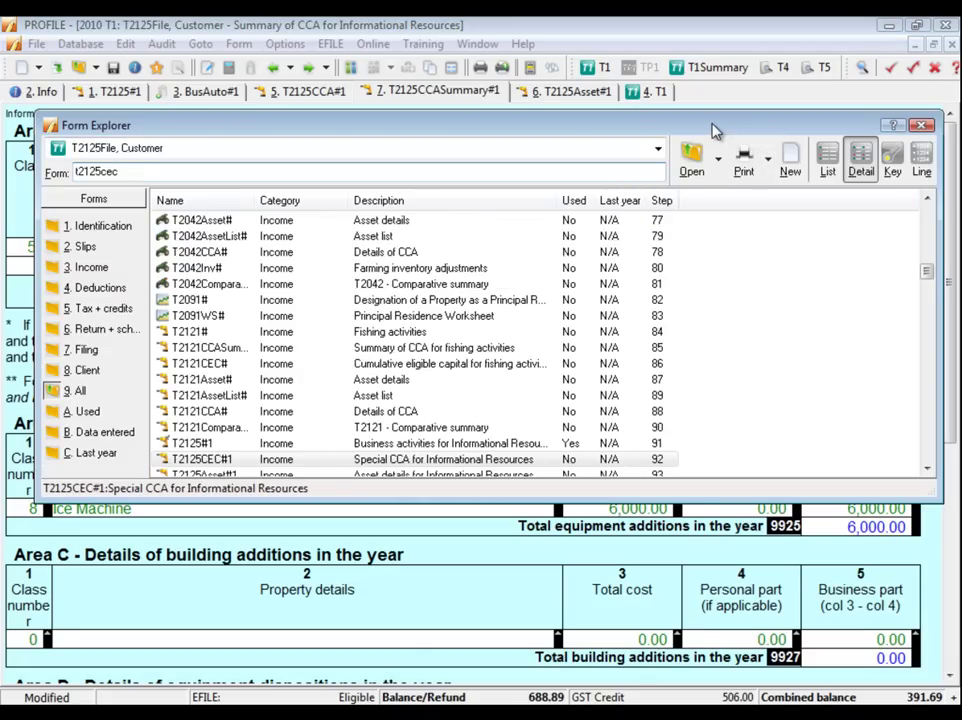
pyautogui.press('Return')
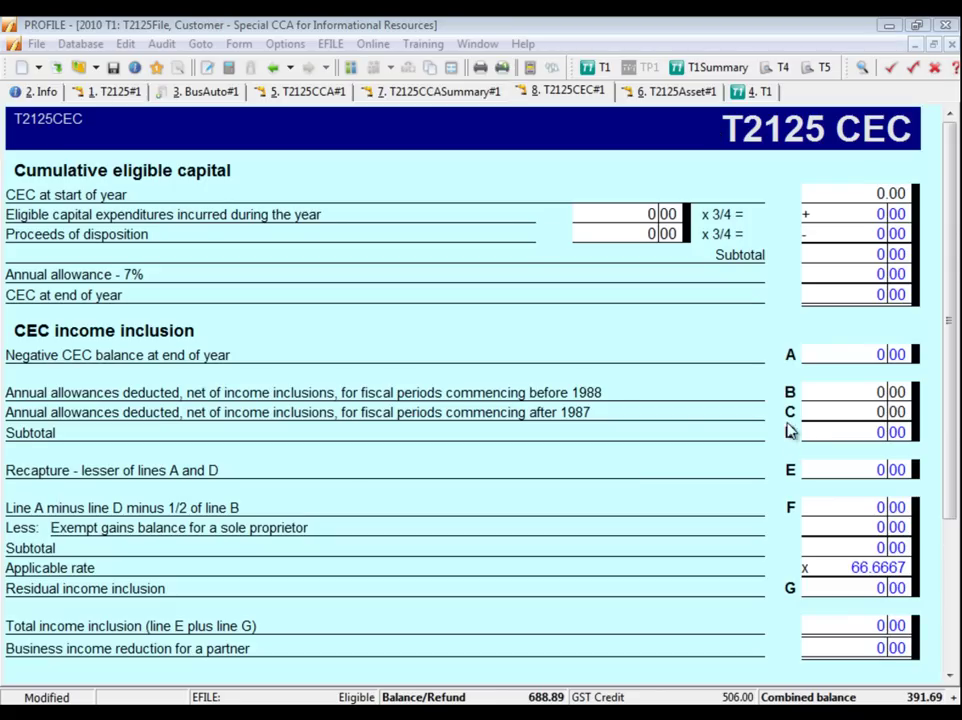
# Return to the T2125 statement, check the capital cost allowance line, and add an other-expenses line "More Items" of 200 below Goodwill
pyautogui.click(133, 95)
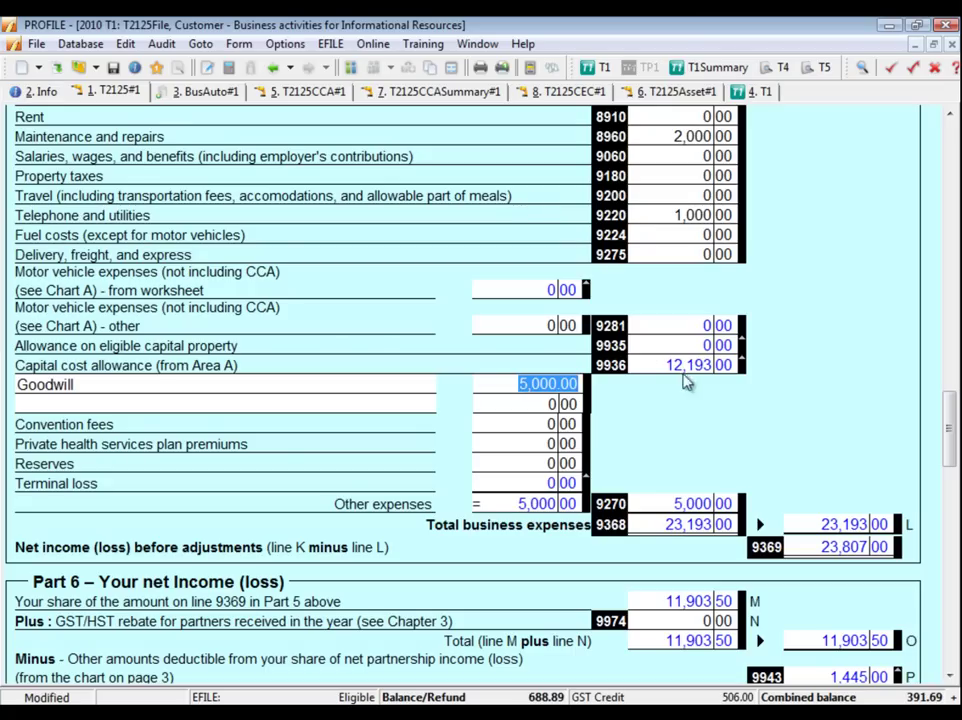
pyautogui.click(698, 364)
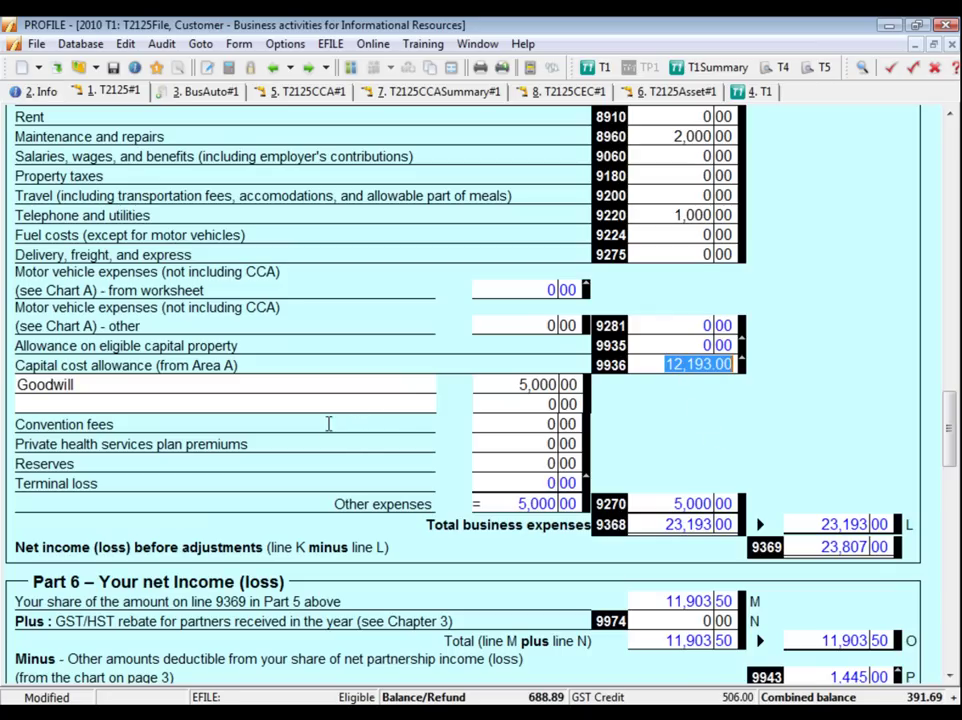
pyautogui.click(227, 383)
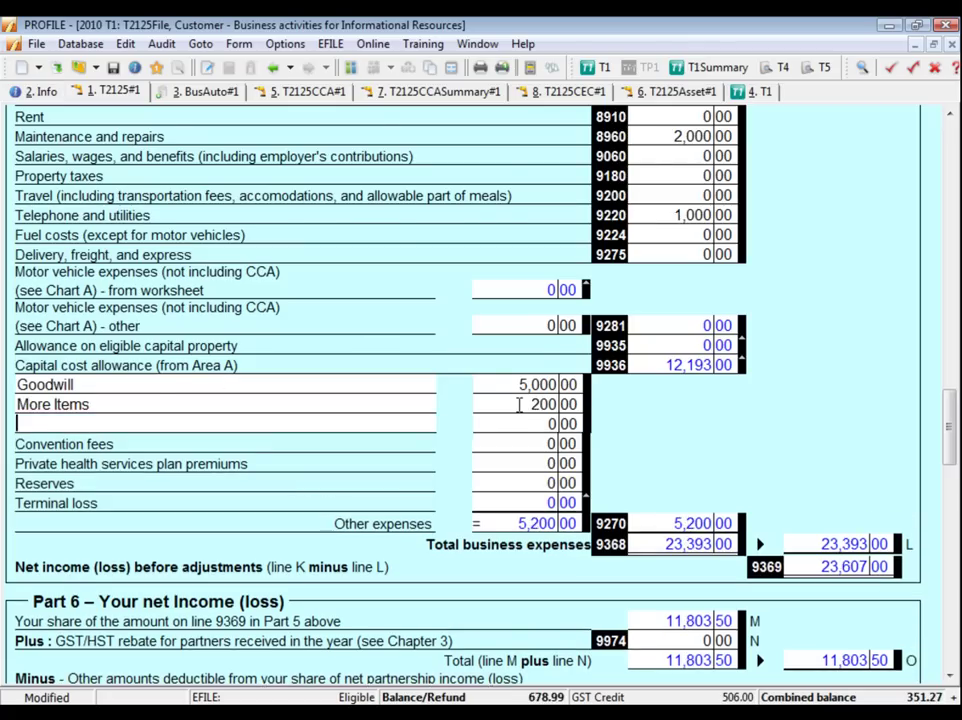
# Enter 123 as the GST/HST rebate for partners on line 9974 in Part 6 of the T2125
pyautogui.moveTo(949, 412); pyautogui.dragTo(951, 462)
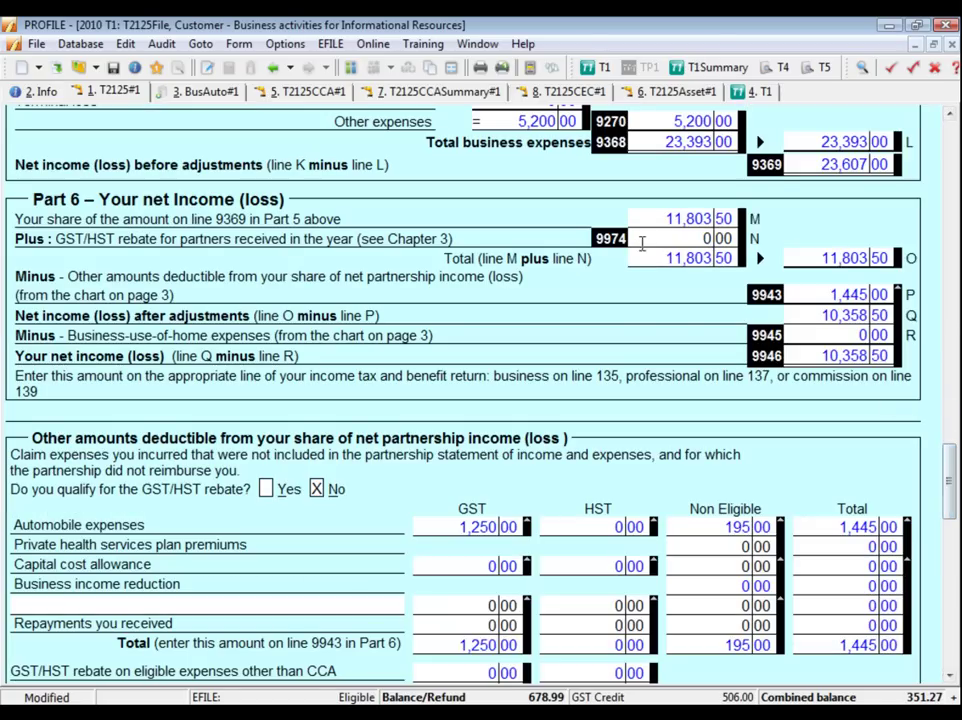
pyautogui.click(708, 237)
pyautogui.write('123')
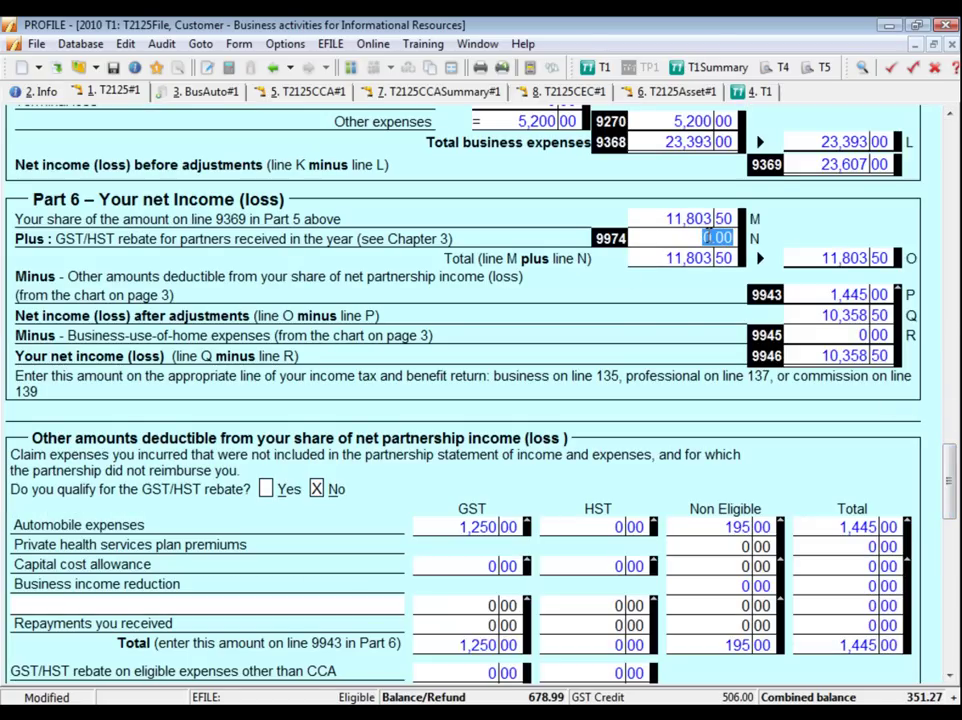
pyautogui.click(711, 258)
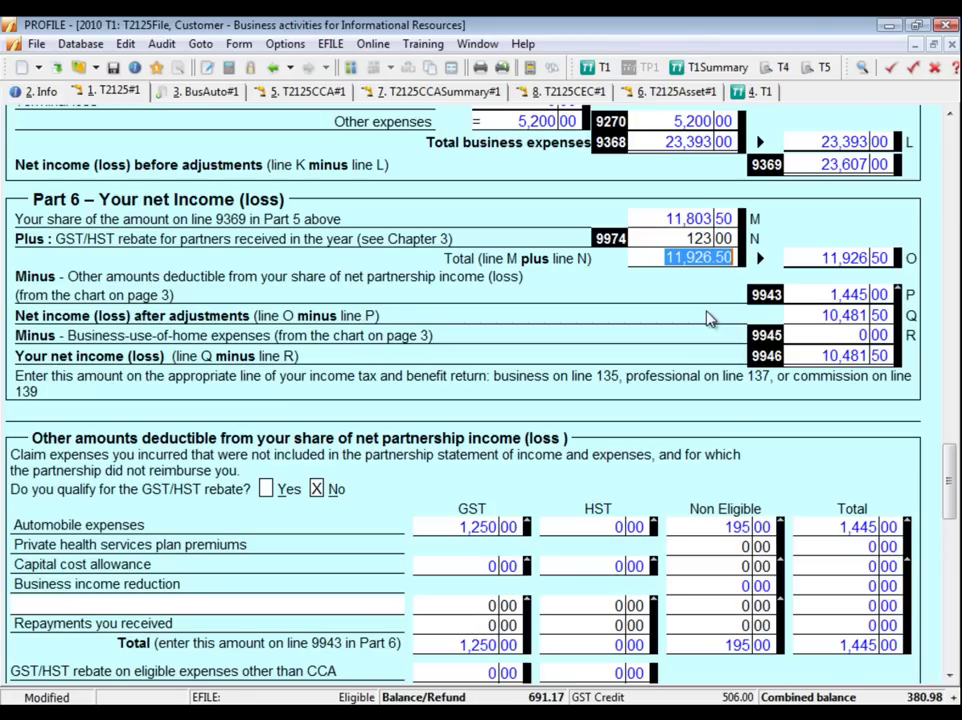
# Review the partner deductions, partner-owned CCA and business-use-of-home sections, along with the expenses on the spouse's T2125
pyautogui.moveTo(949, 450); pyautogui.dragTo(953, 480)
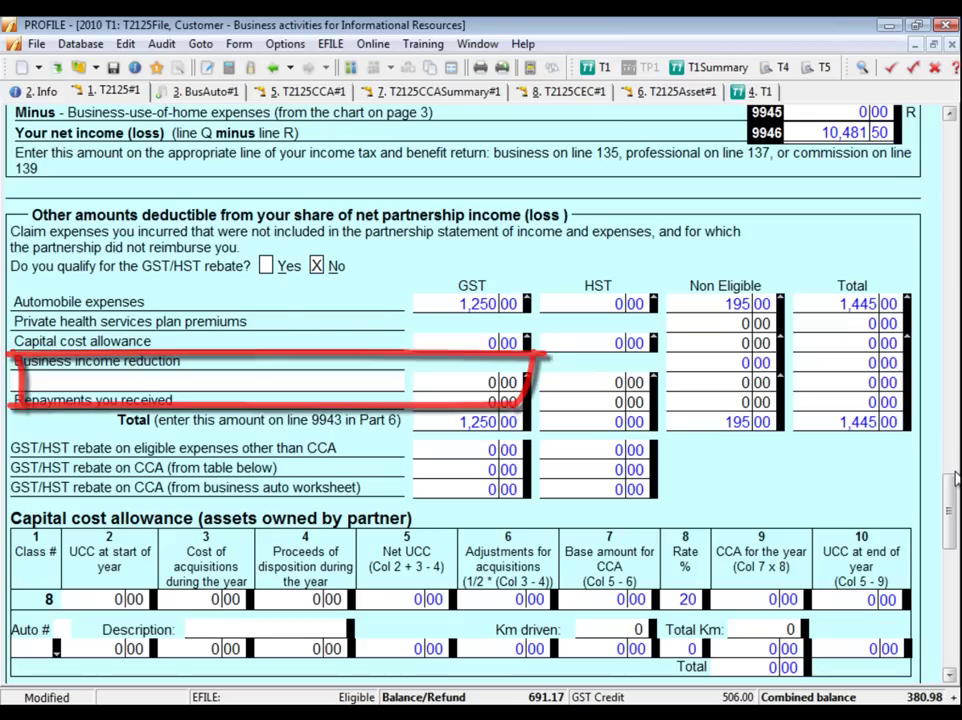
pyautogui.scroll(-5, 950, 507)
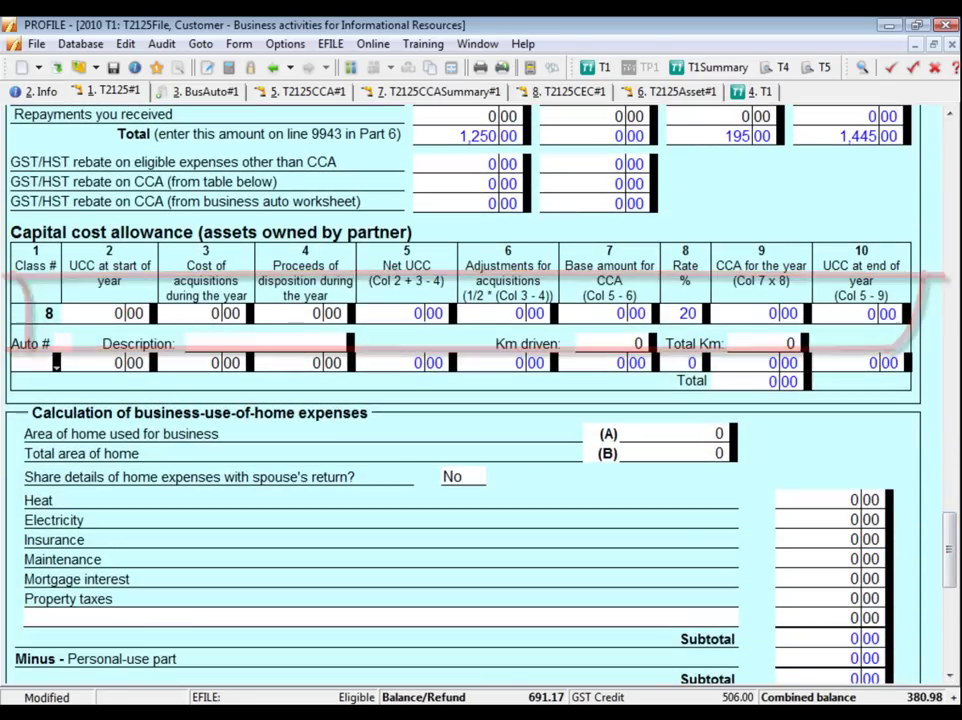
pyautogui.scroll(-2, 953, 563)
pyautogui.scroll(-2, 953, 563)
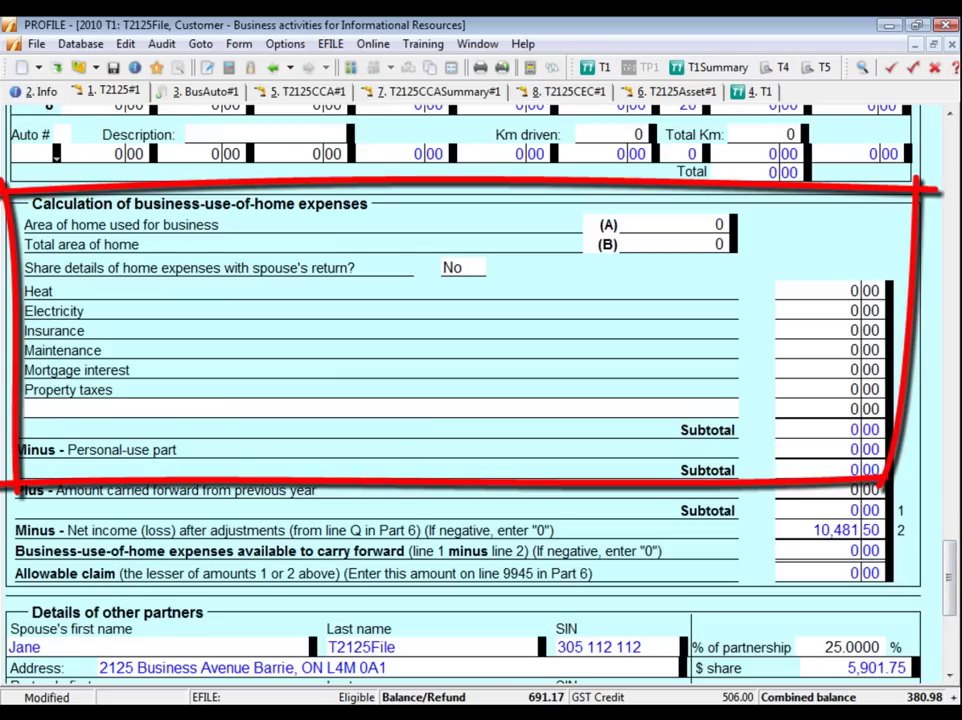
pyautogui.scroll(-7, 955, 590)
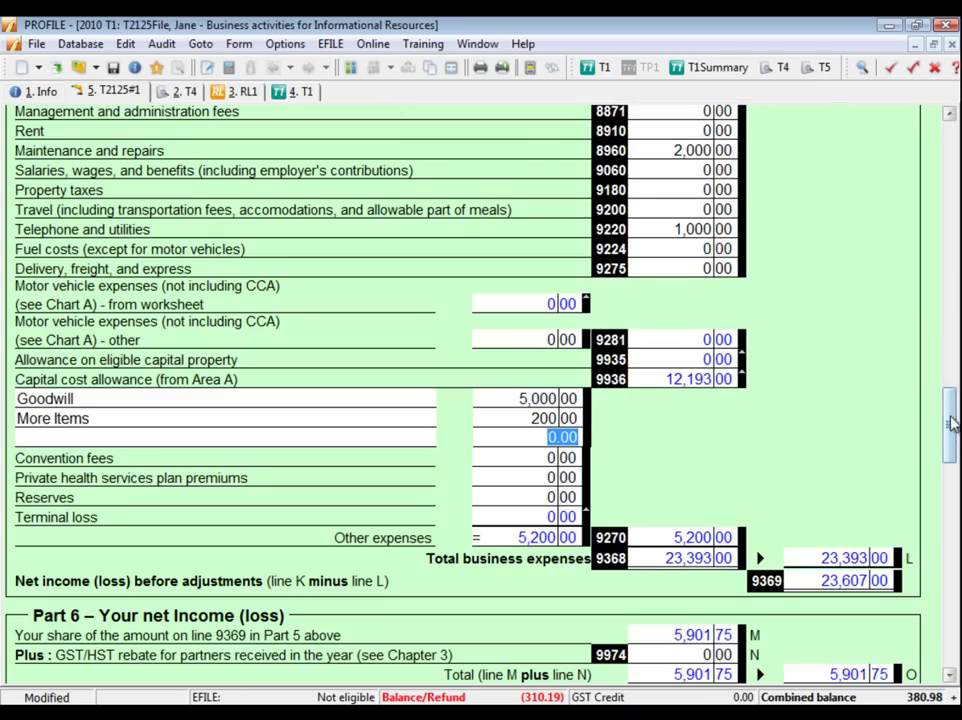
pyautogui.moveTo(951, 419); pyautogui.dragTo(951, 103)
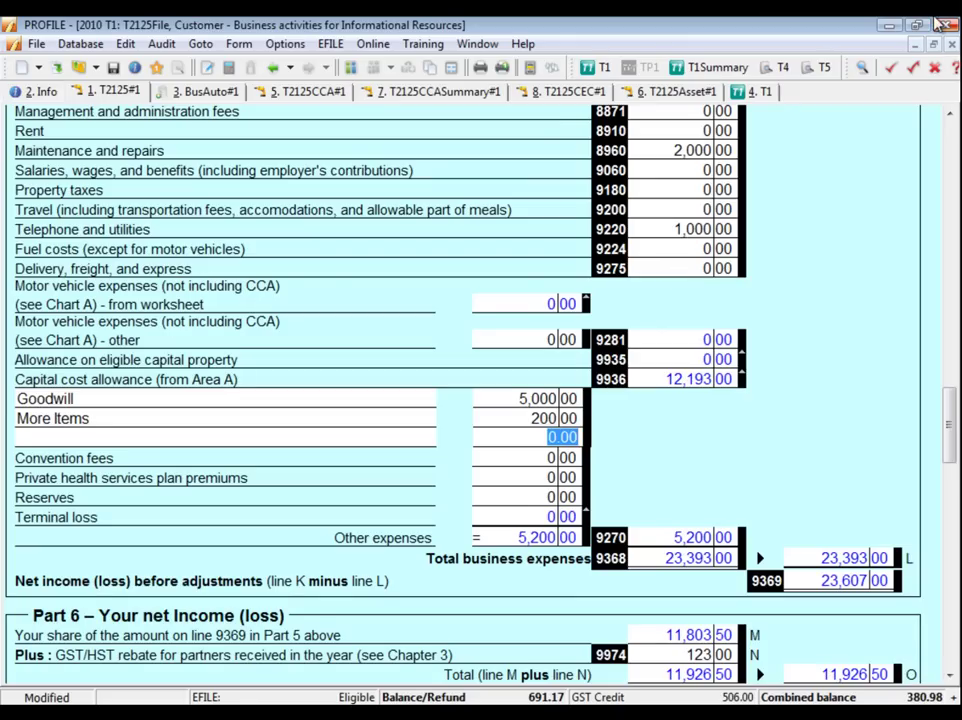
# Copy the client's entire T2125 form and open a new T2125 in the business partner's 2010 T1 return
pyautogui.click(125, 44)
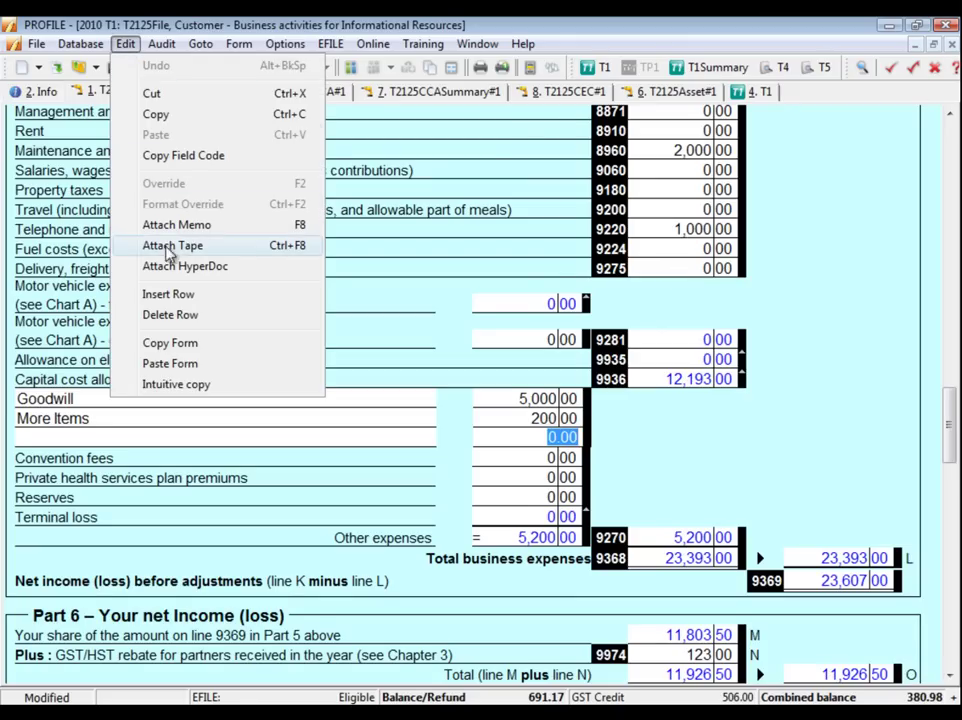
pyautogui.click(170, 342)
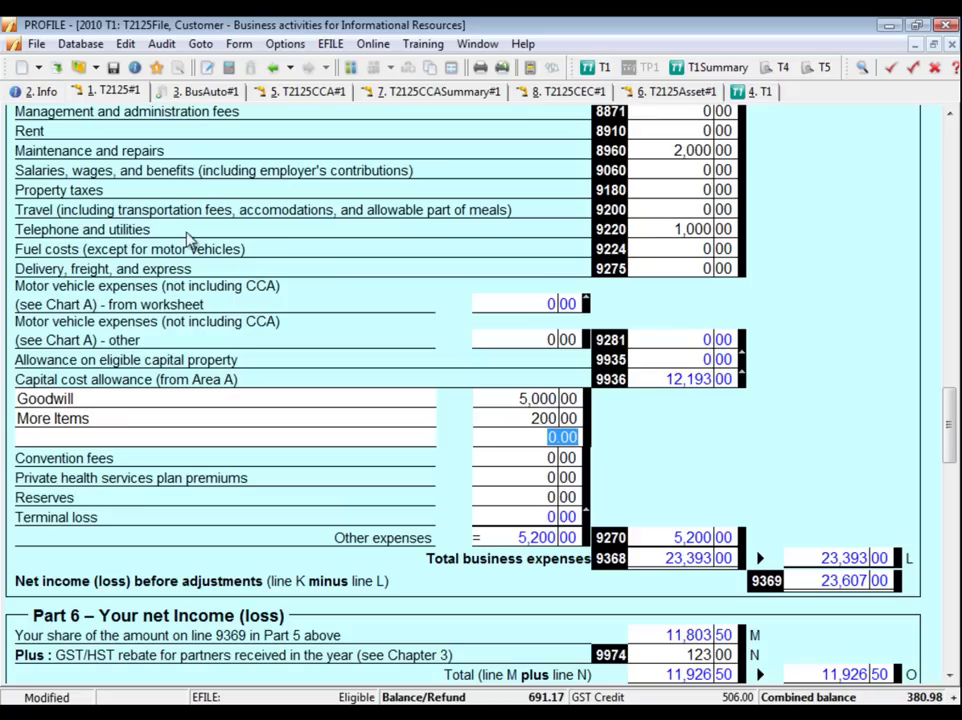
pyautogui.click(484, 44)
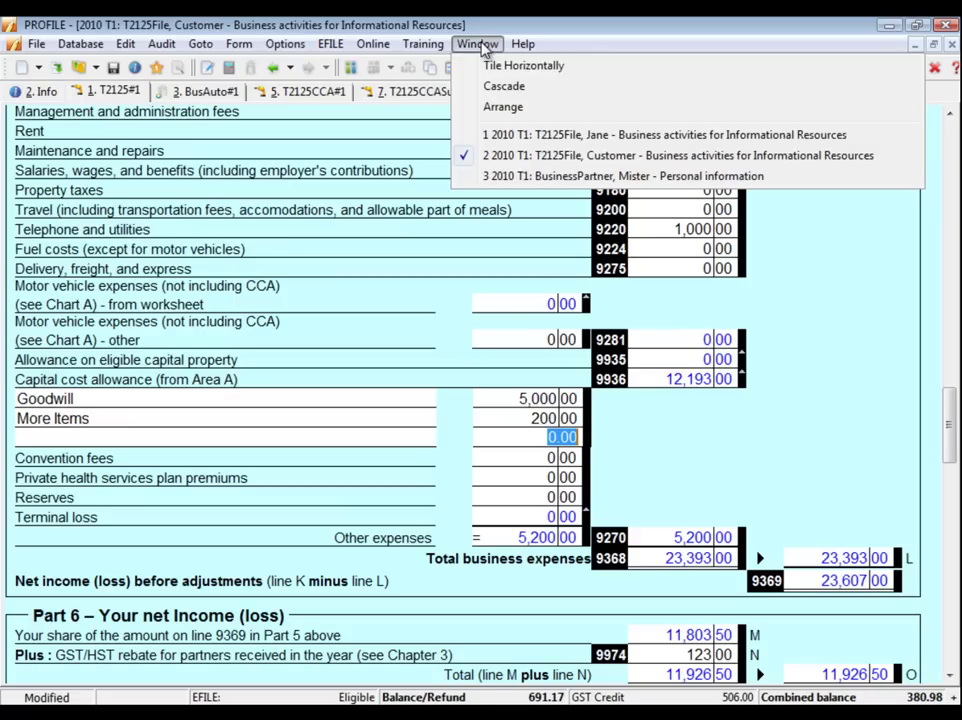
pyautogui.click(524, 180)
pyautogui.press('F4')
pyautogui.write('t212')
pyautogui.press('Return')
# Paste the copied form into the business partner's T2125 and check the transferred expense lines
pyautogui.click(125, 44)
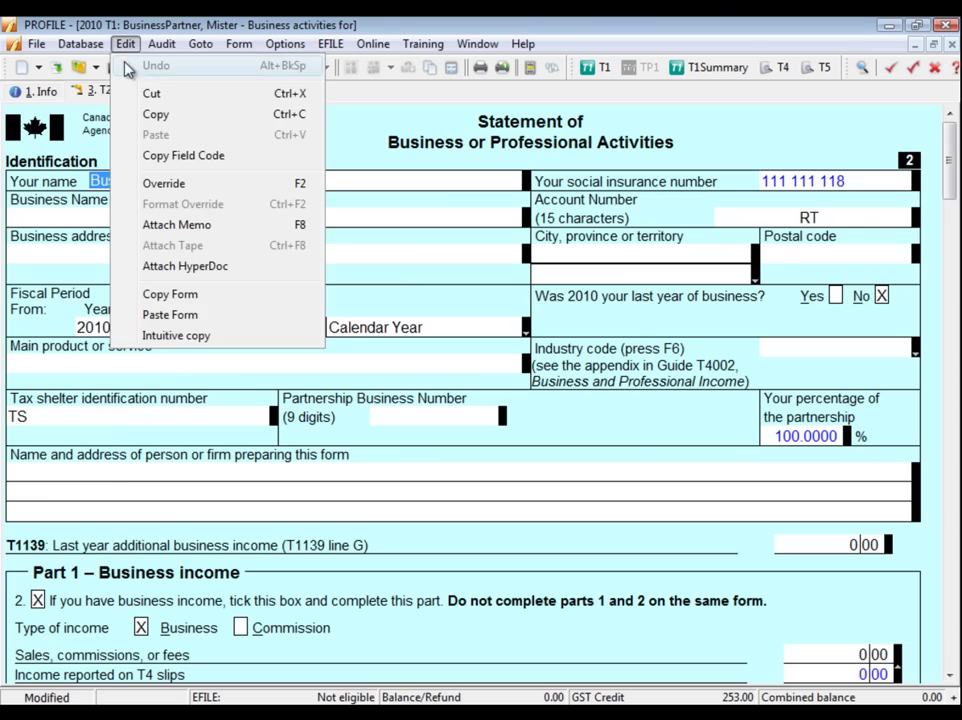
pyautogui.click(238, 316)
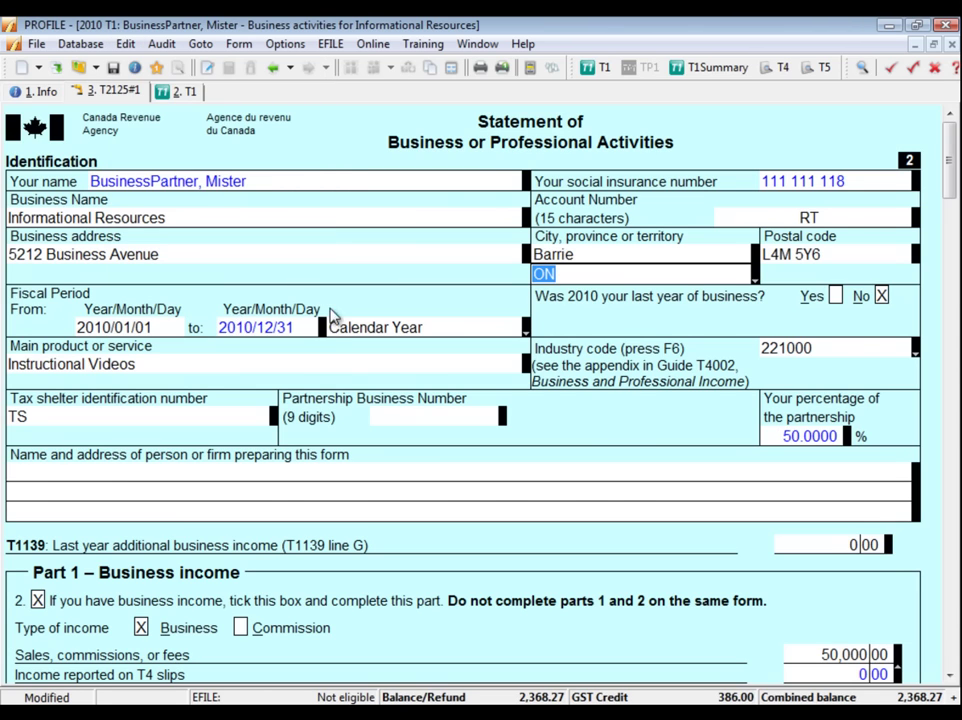
pyautogui.moveTo(955, 132); pyautogui.dragTo(955, 390)
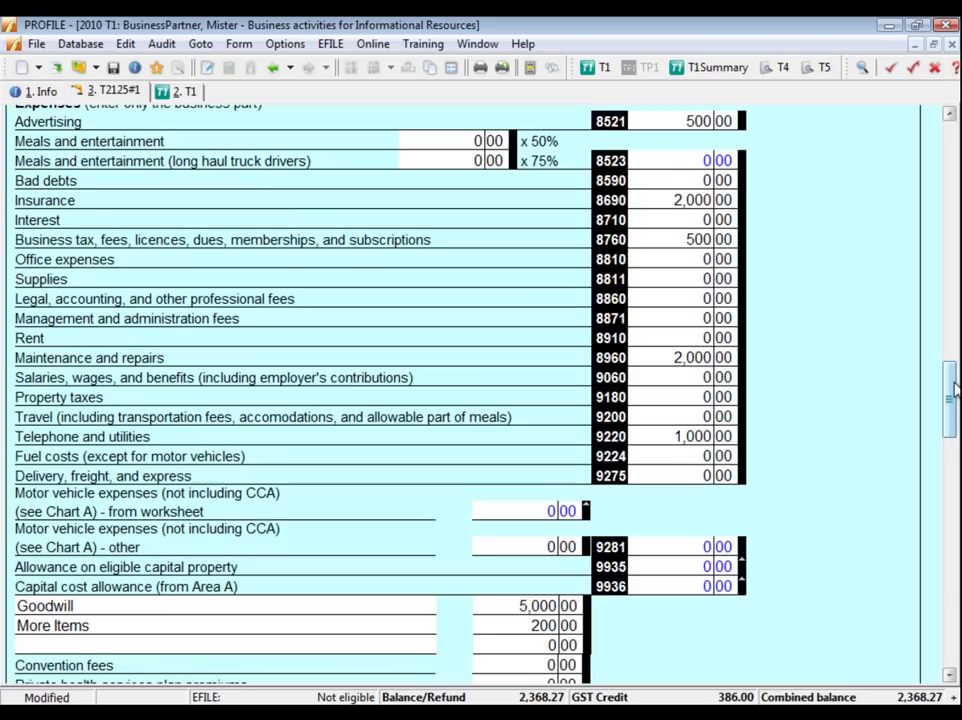